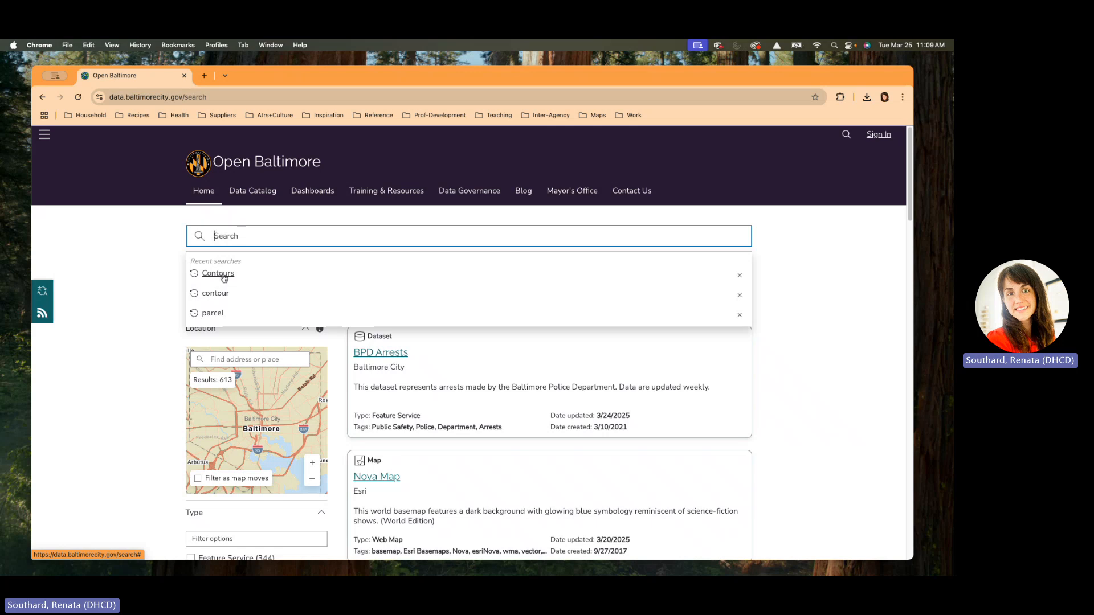
Step: Rerun the Contours search, open Contours 2ft, and expand its Create a Map options
click(218, 273)
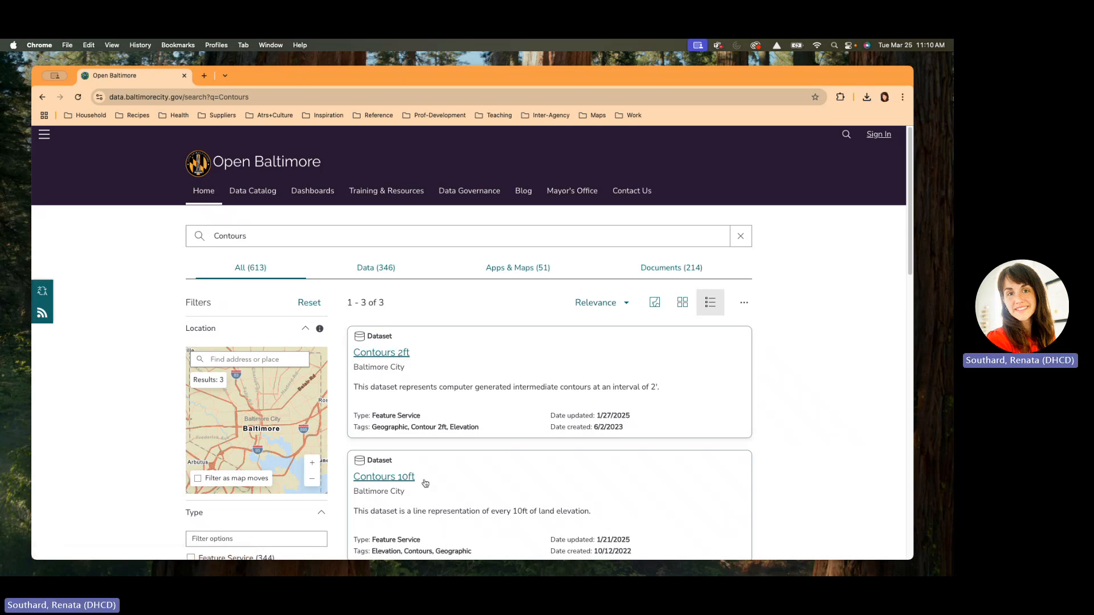
click(384, 354)
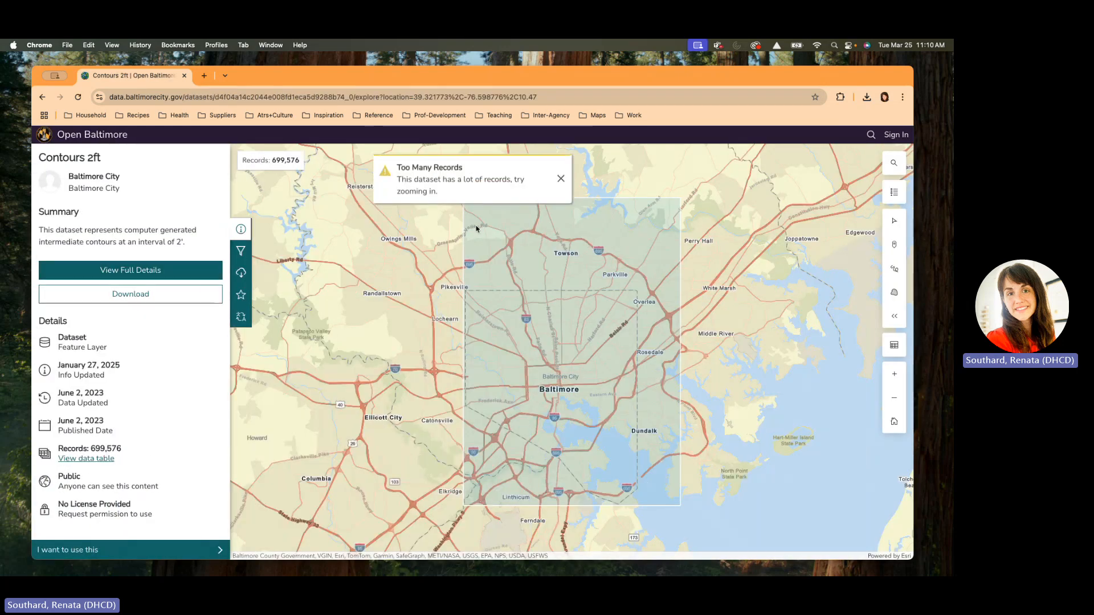
click(72, 552)
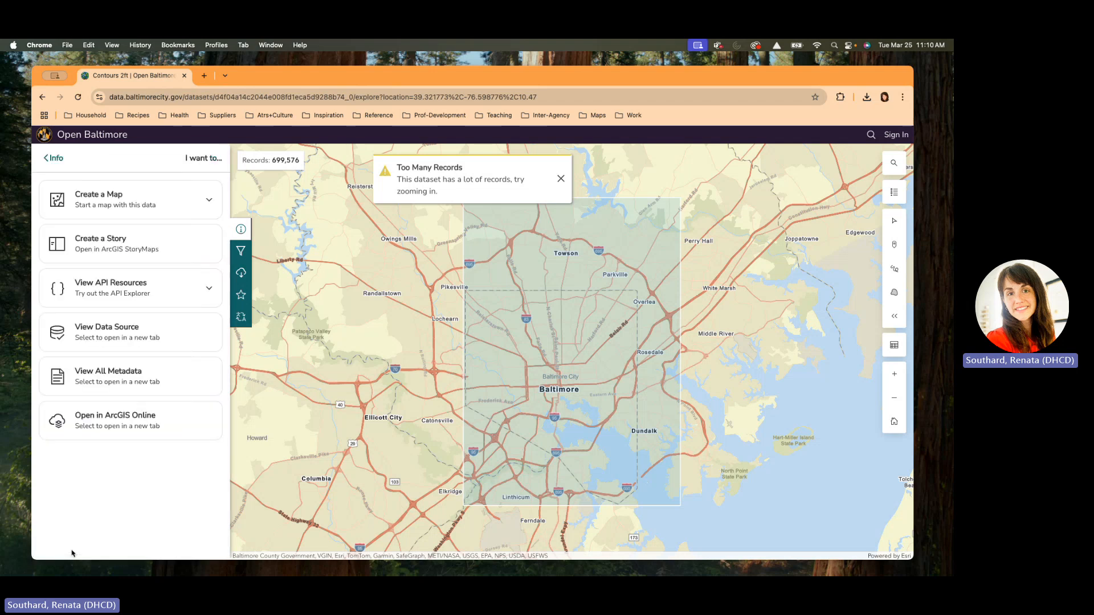
click(102, 196)
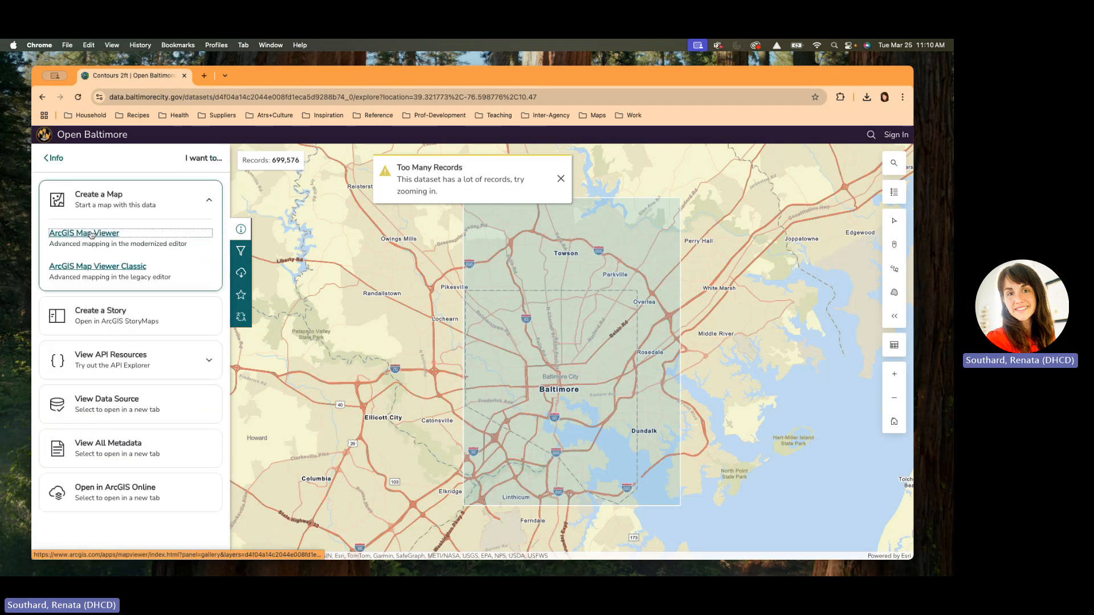
click(91, 235)
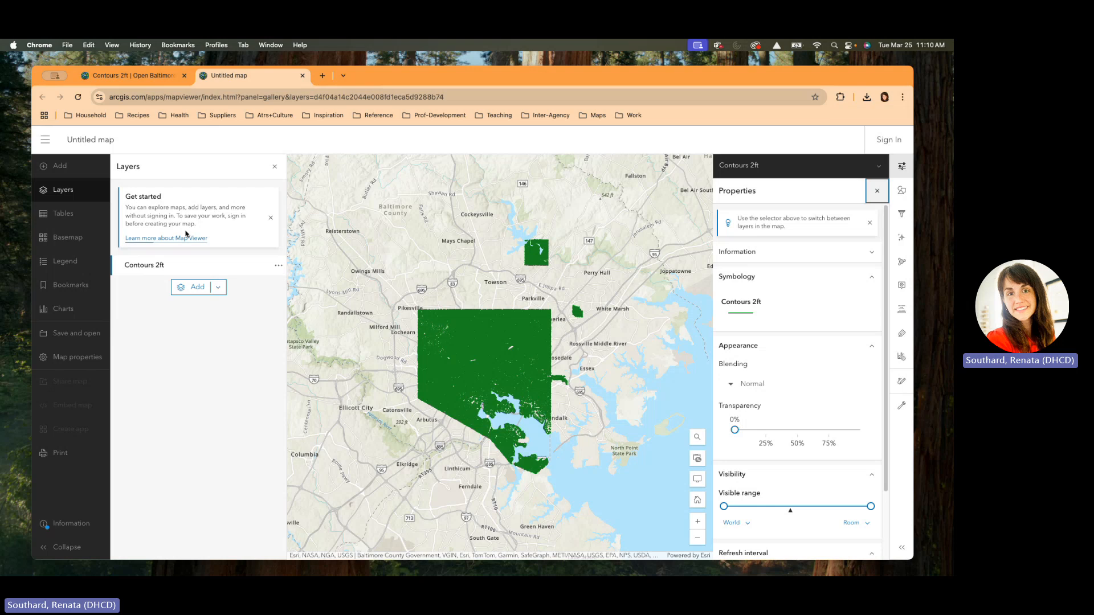
click(697, 438)
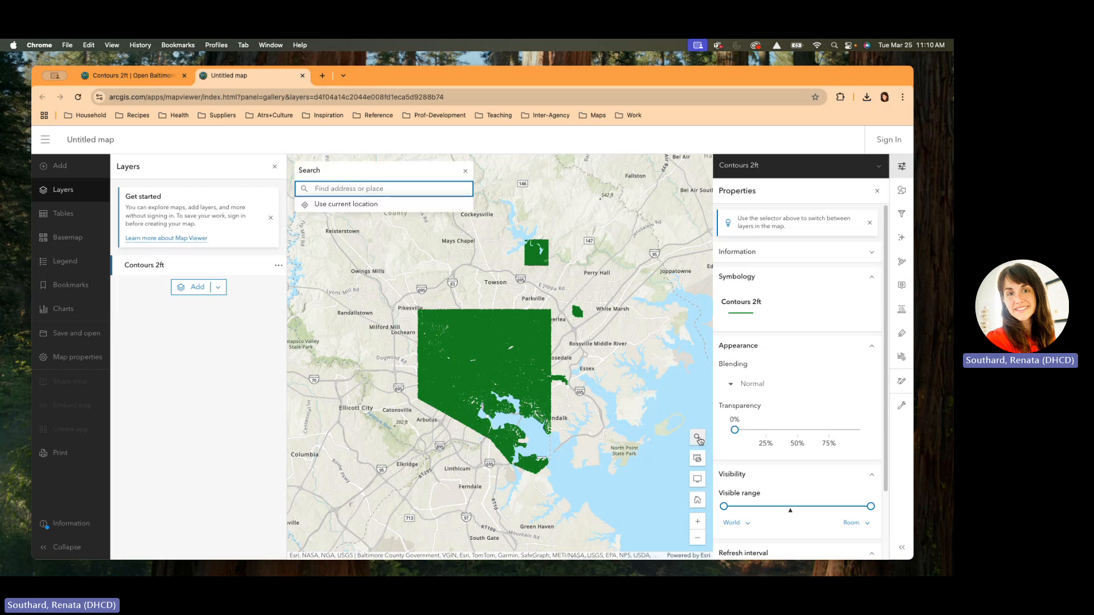
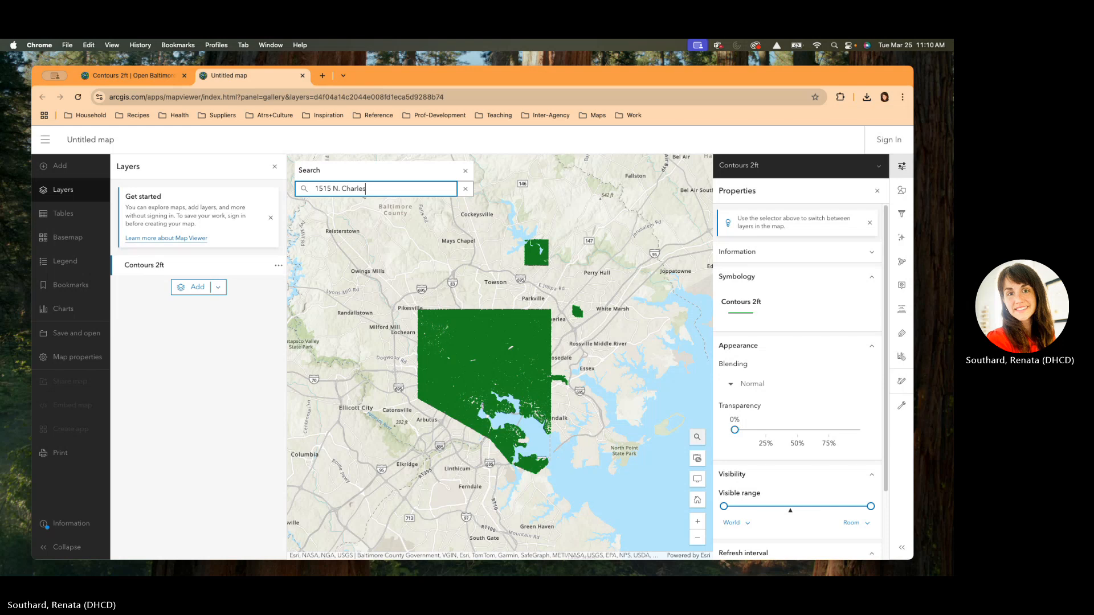
key(Return)
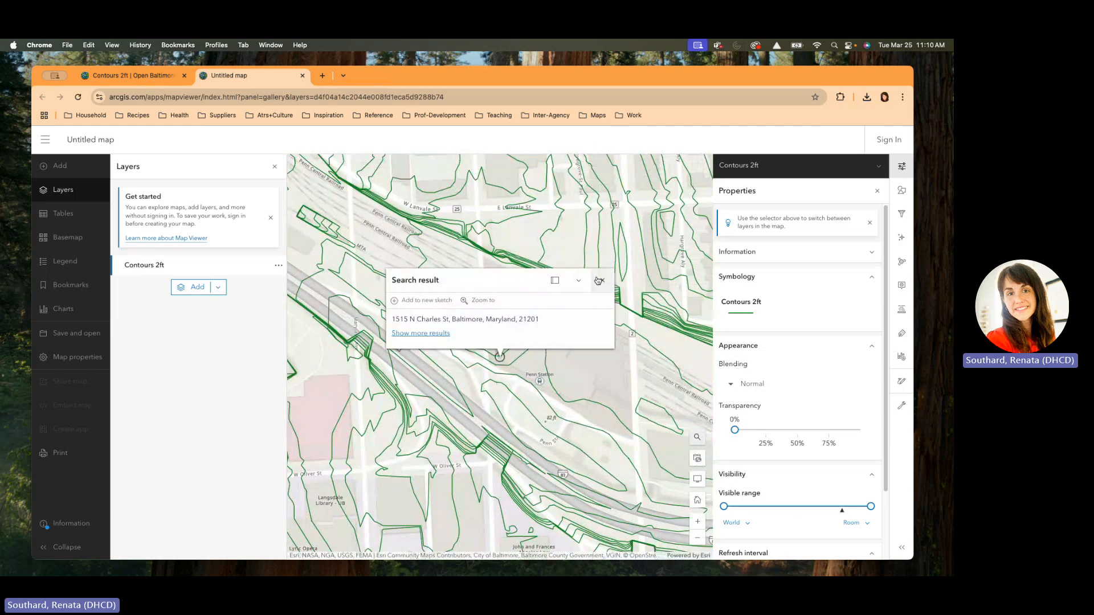
click(599, 280)
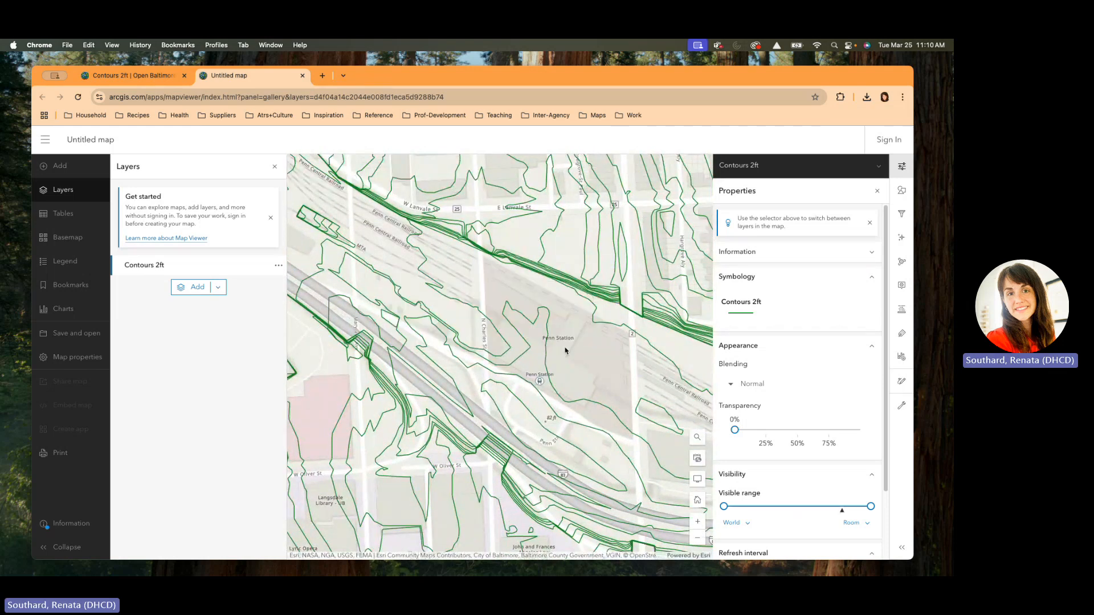
Step: Zoom out and pan east of Penn Station, then start adding a layer
scroll(565, 350, down, 3)
drag(575, 364, 504, 361)
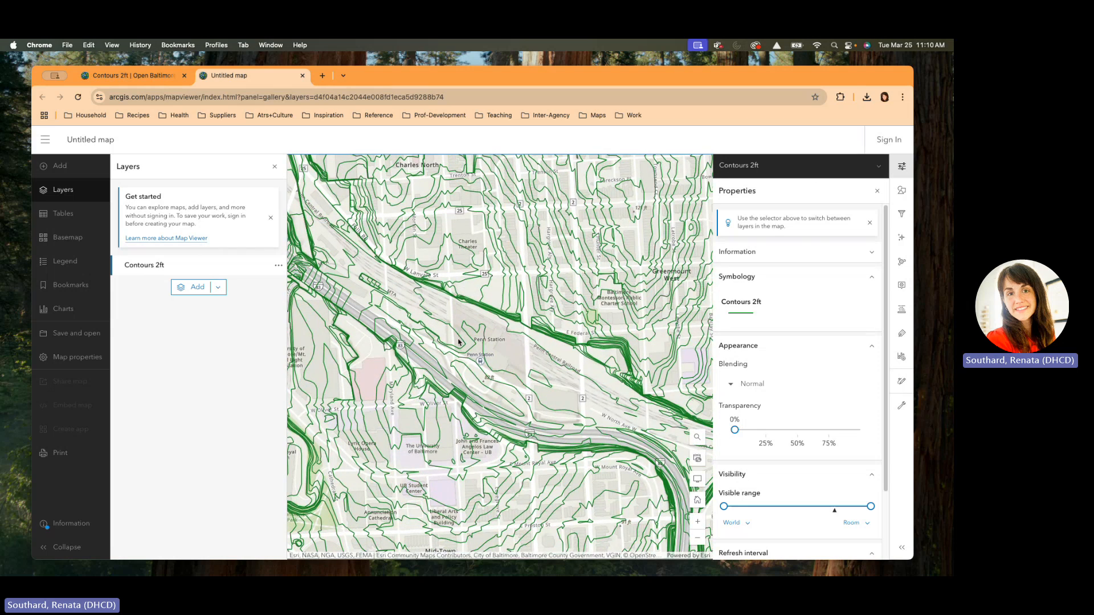
click(183, 291)
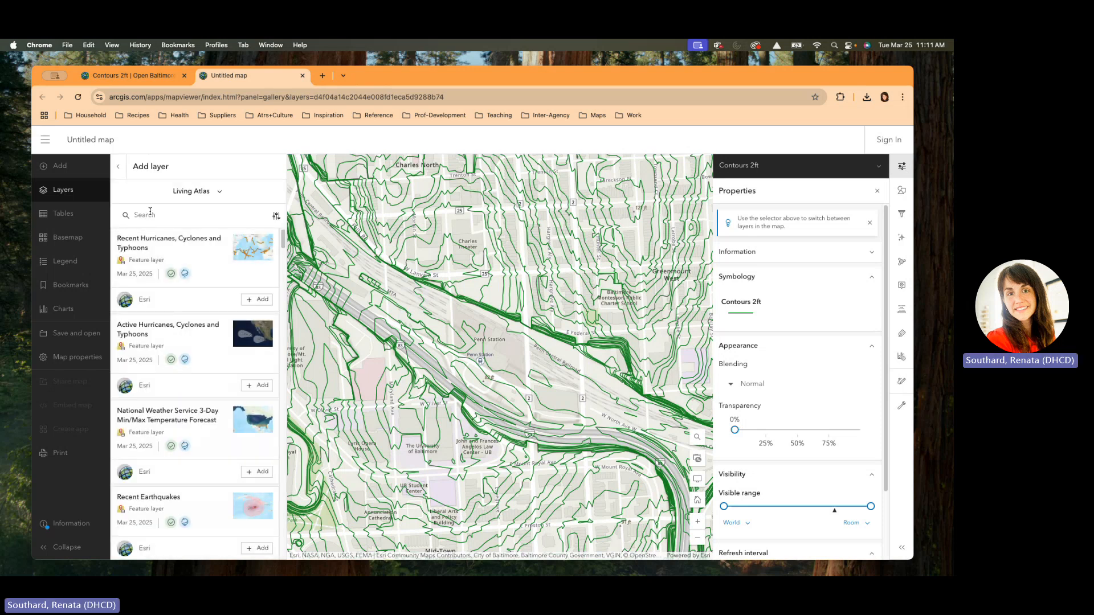
Step: Revisit the Open Baltimore Contours pages, then return to the untitled map
click(106, 76)
click(42, 97)
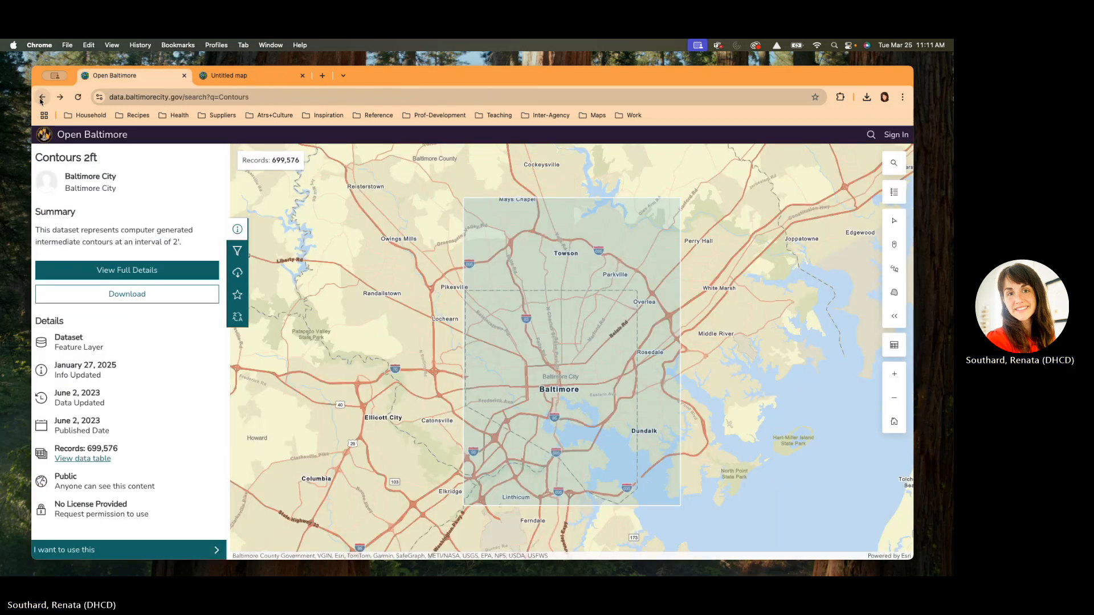
click(42, 96)
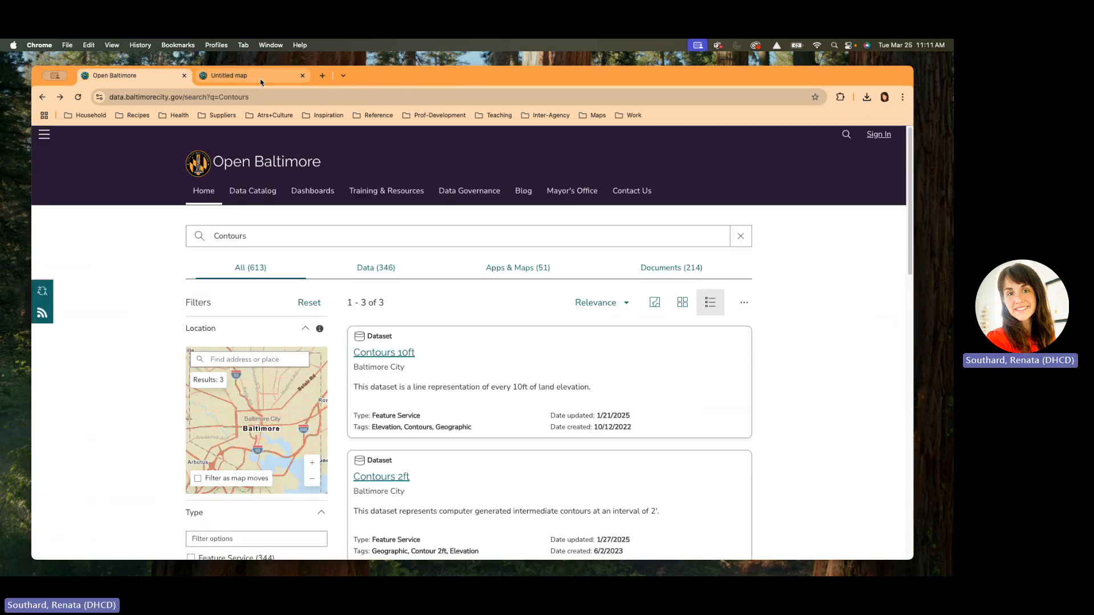
click(240, 76)
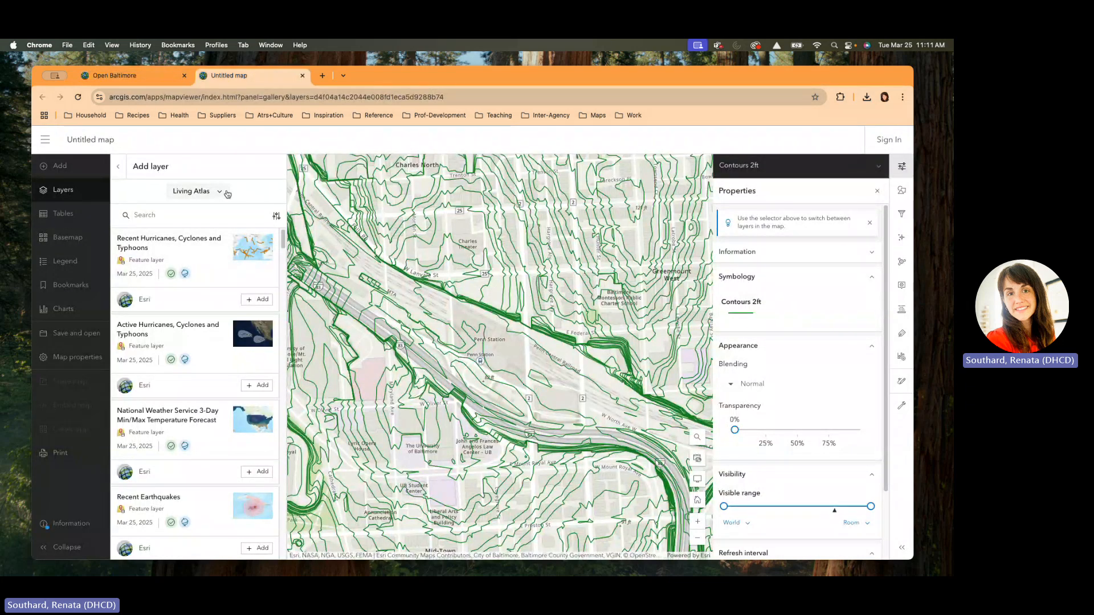
Step: Switch the Add layer source from Living Atlas to ArcGIS Online
click(54, 193)
click(54, 192)
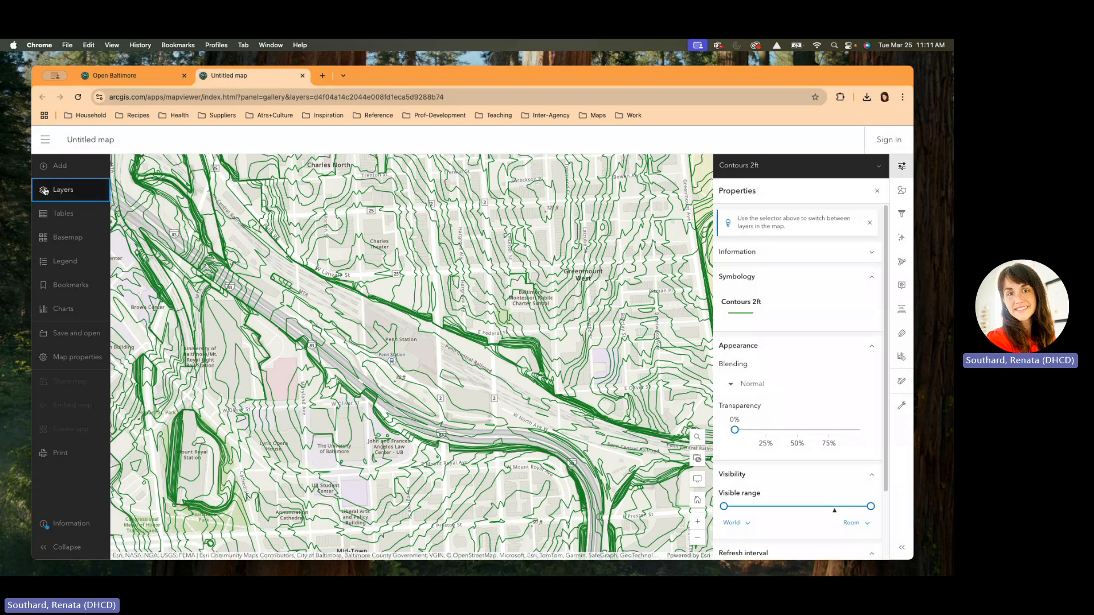
click(55, 192)
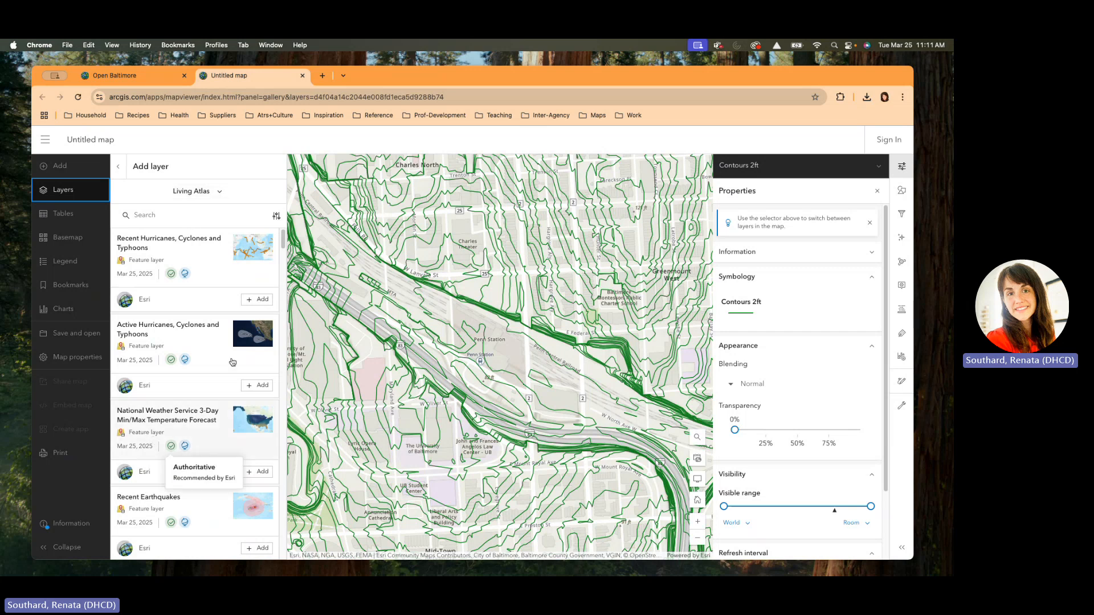
click(219, 192)
click(202, 230)
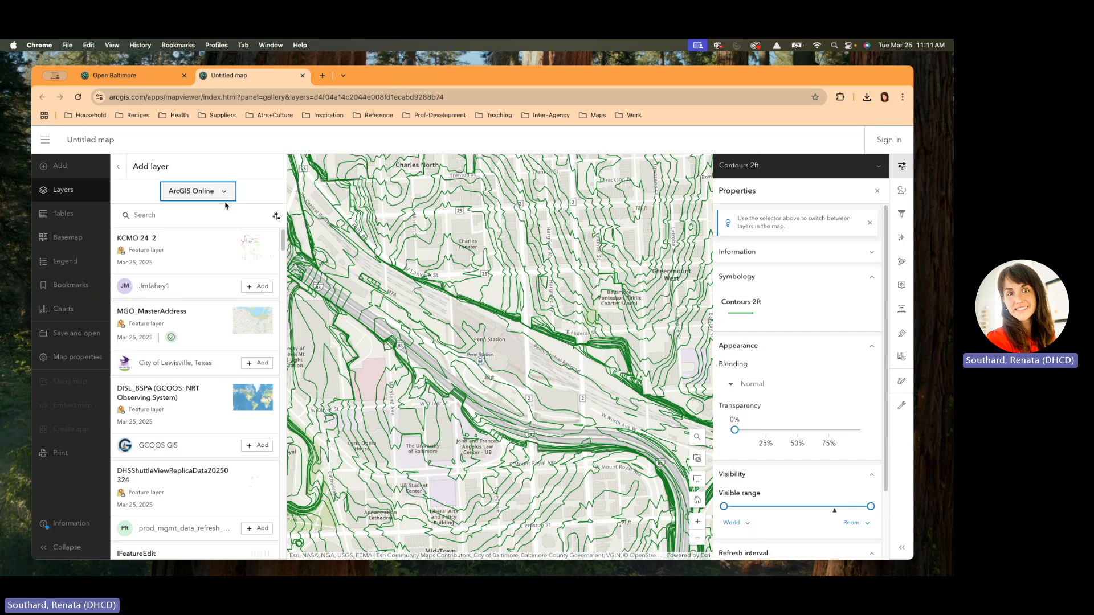
Step: Search 'Baltimore Real Pro' and add the Baltimore City Real Property Information layer
click(157, 216)
text(Baltimore)
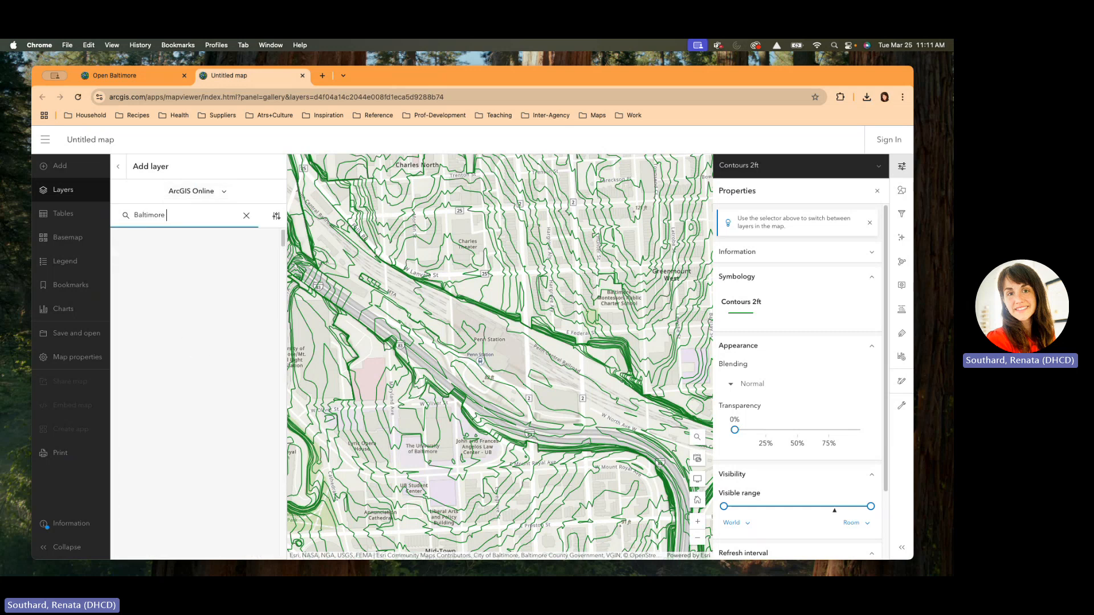
text( Real)
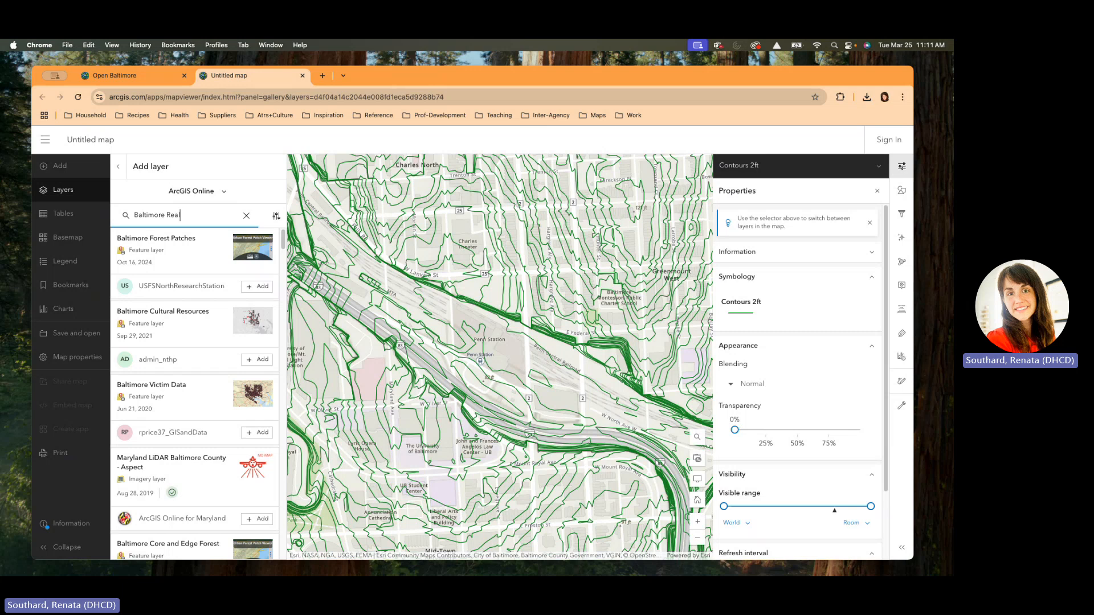
text( Prop)
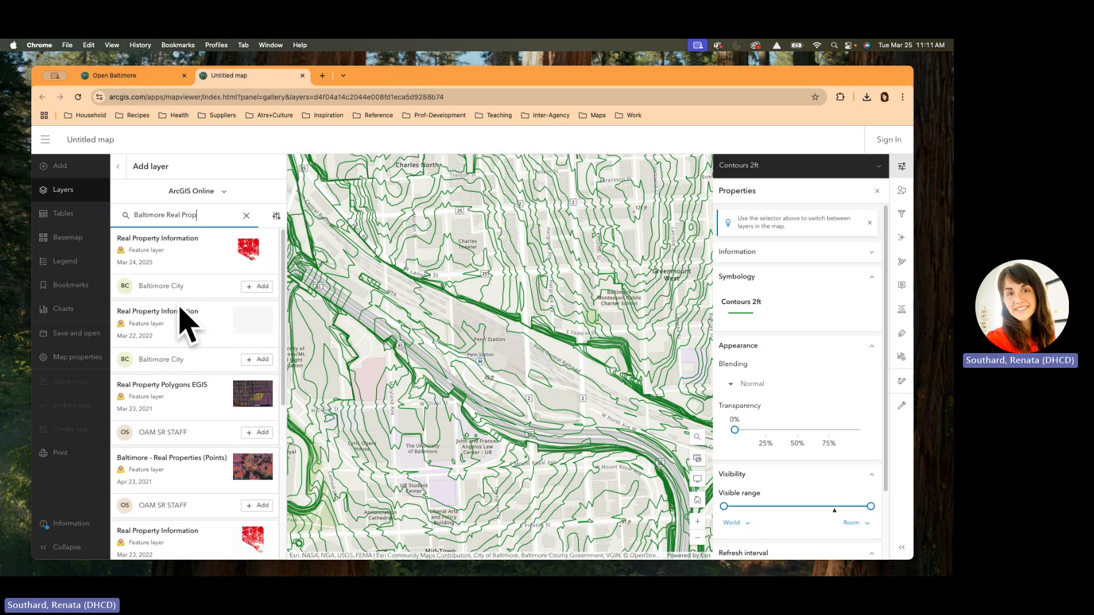
scroll(148, 513, down, 2)
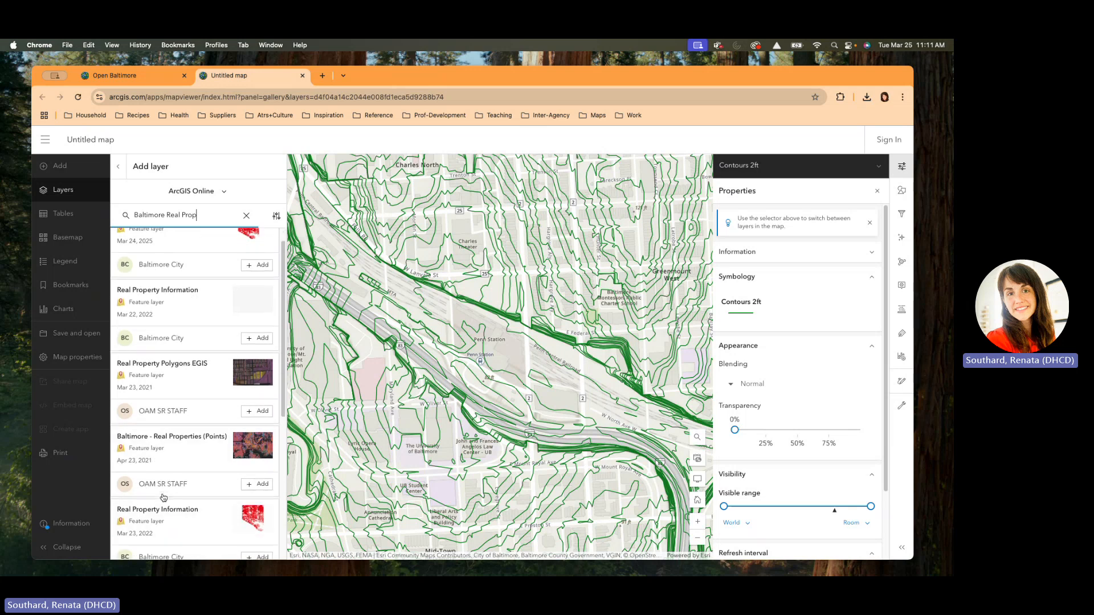
scroll(162, 545, down, 6)
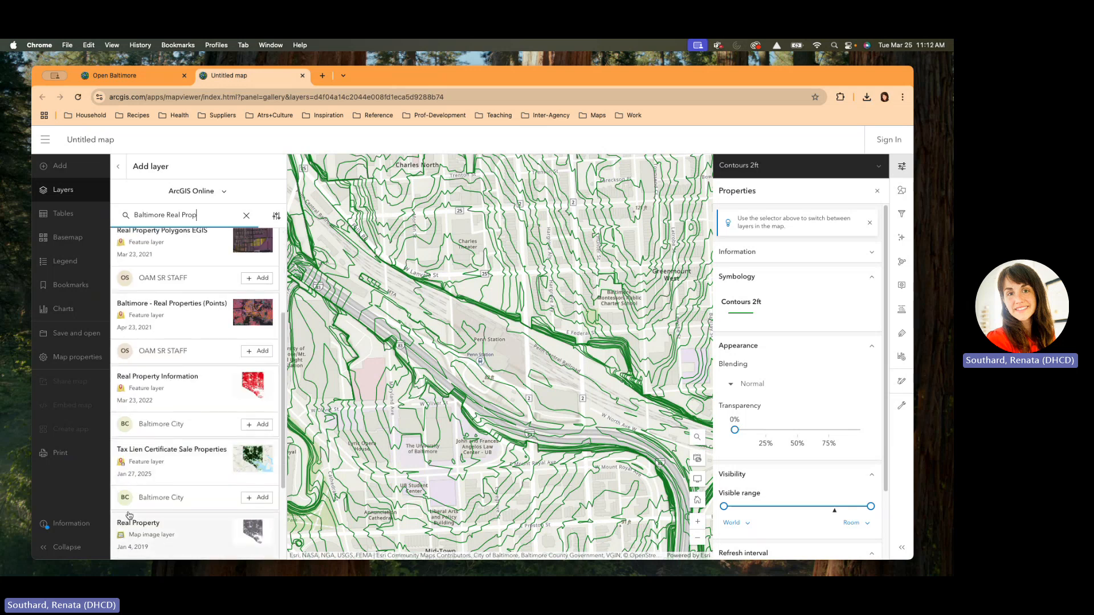
scroll(183, 516, down, 2)
scroll(185, 519, up, 10)
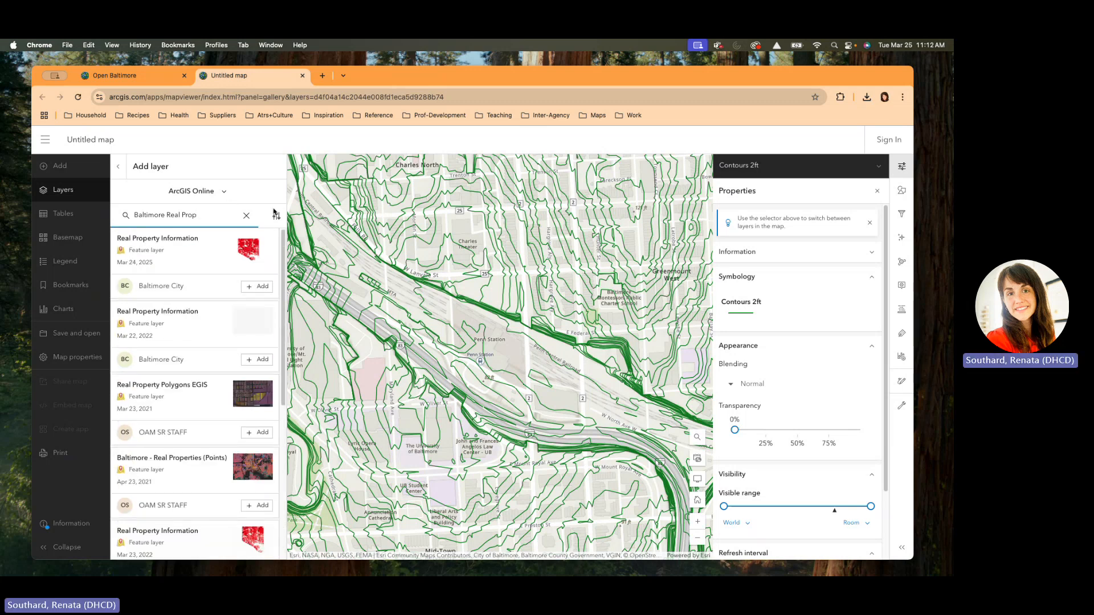
click(263, 287)
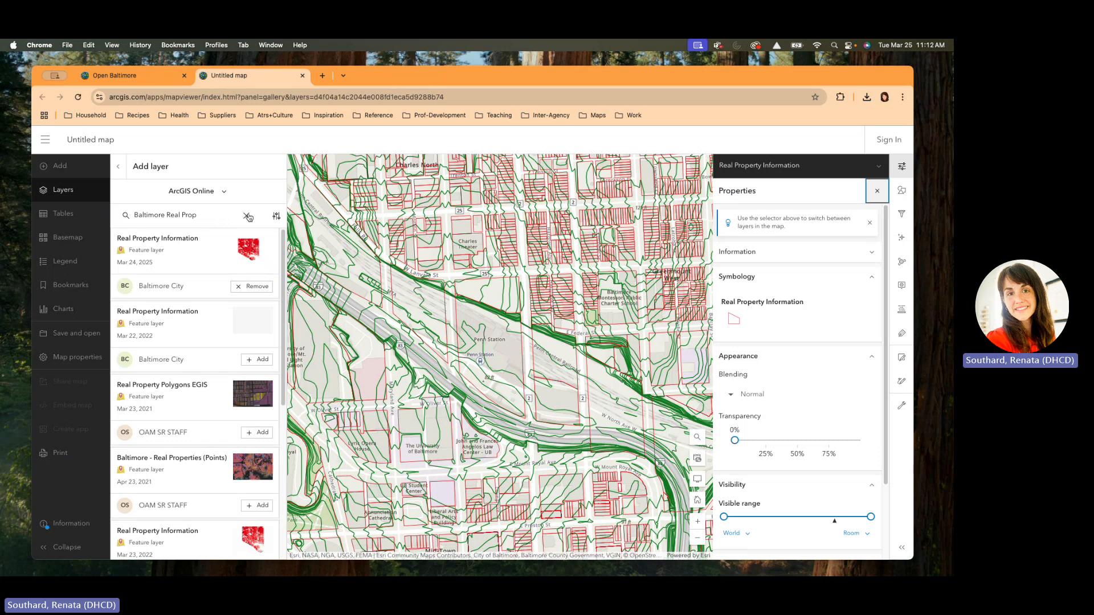
Step: Browse the search results again and select the old search words for replacement
click(208, 216)
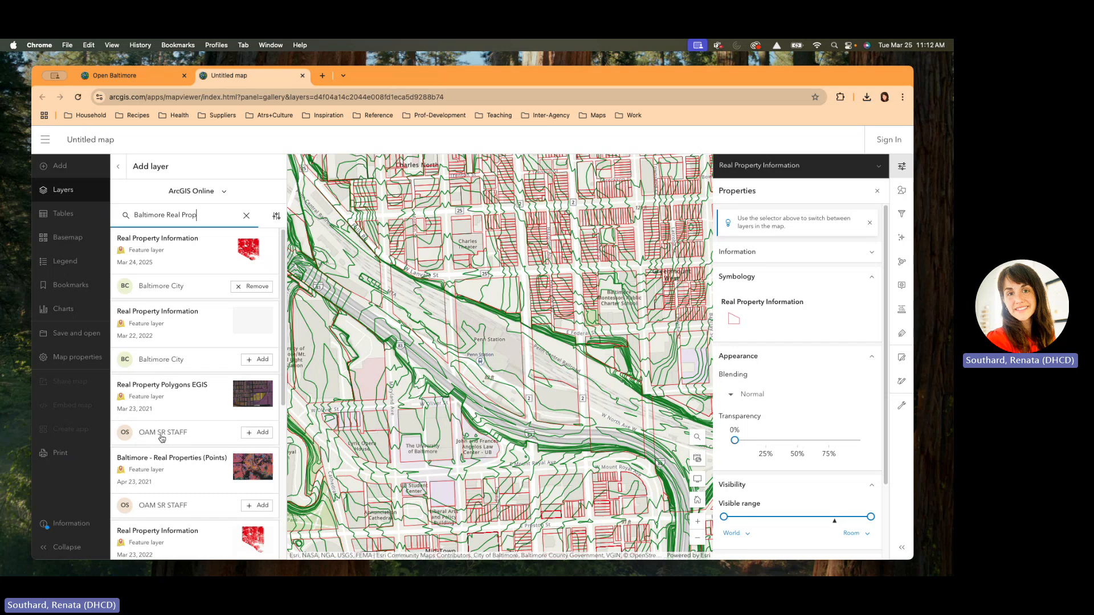
scroll(143, 487, down, 3)
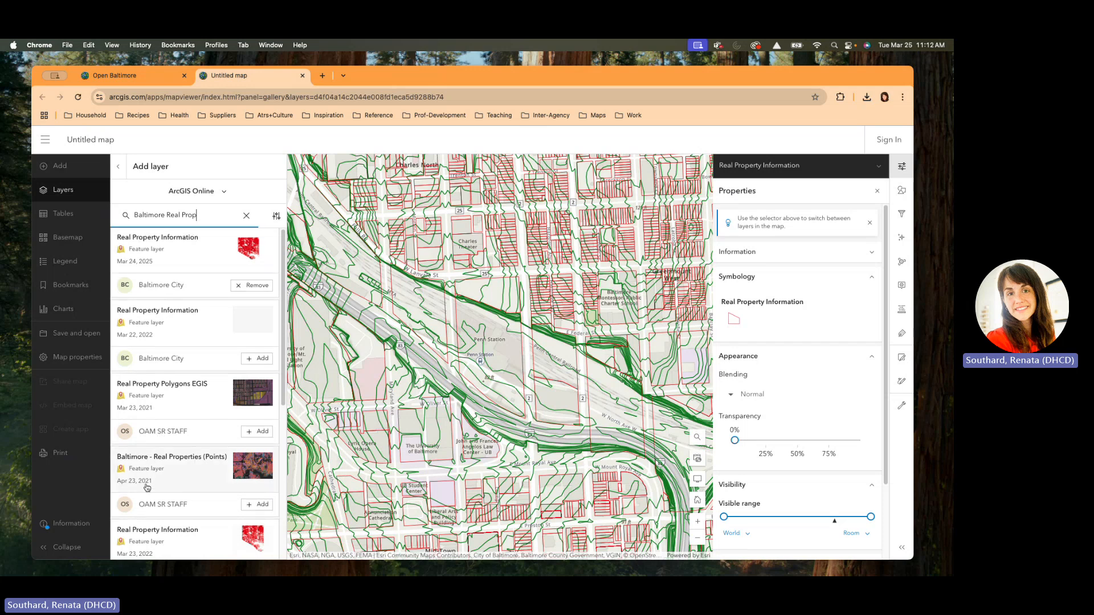
scroll(148, 490, down, 3)
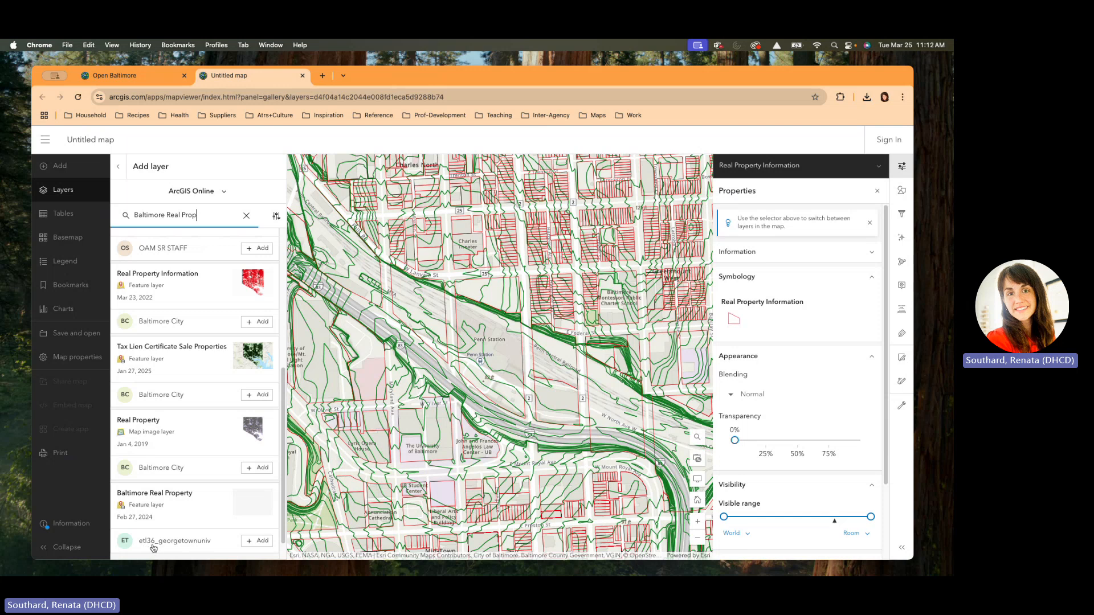
scroll(168, 533, up, 10)
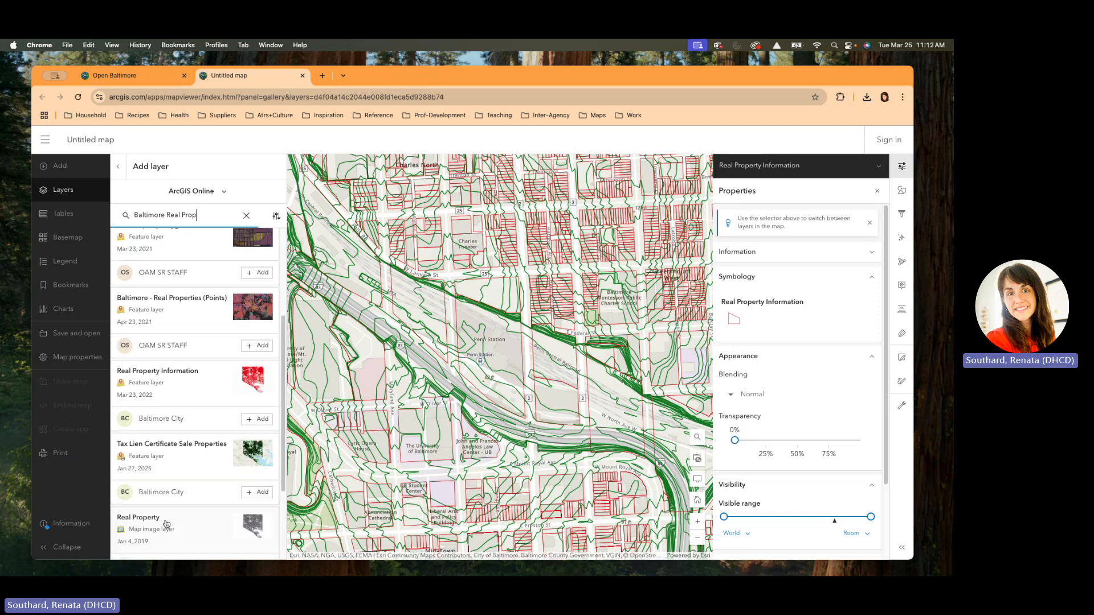
drag(203, 216, 166, 214)
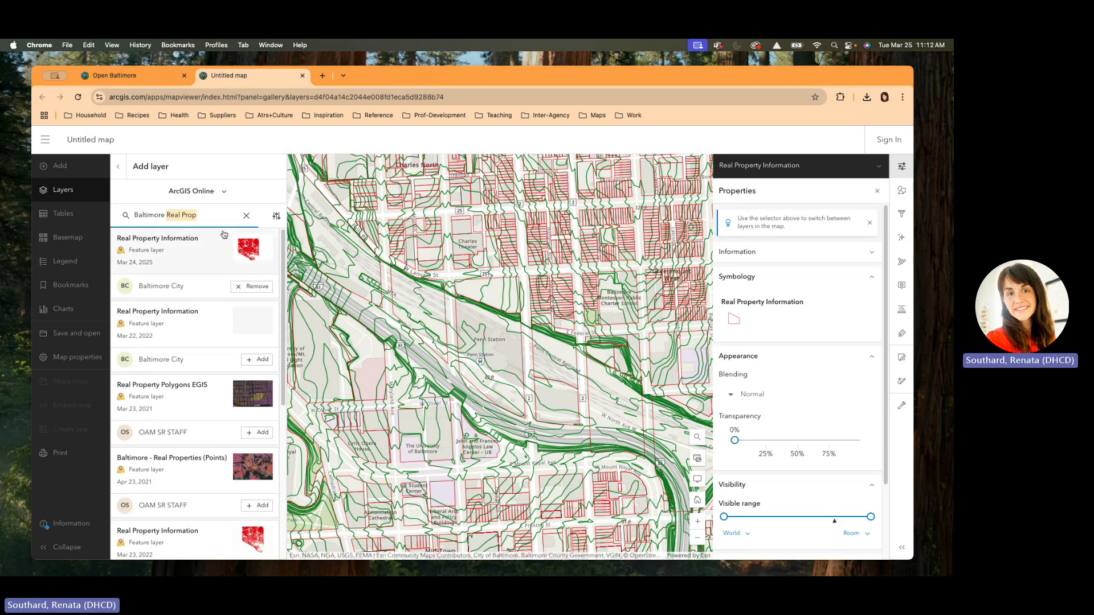
Step: Search 'Edge of Pave', add the Edge of Pavements layer, and select the search words
text(Edge of)
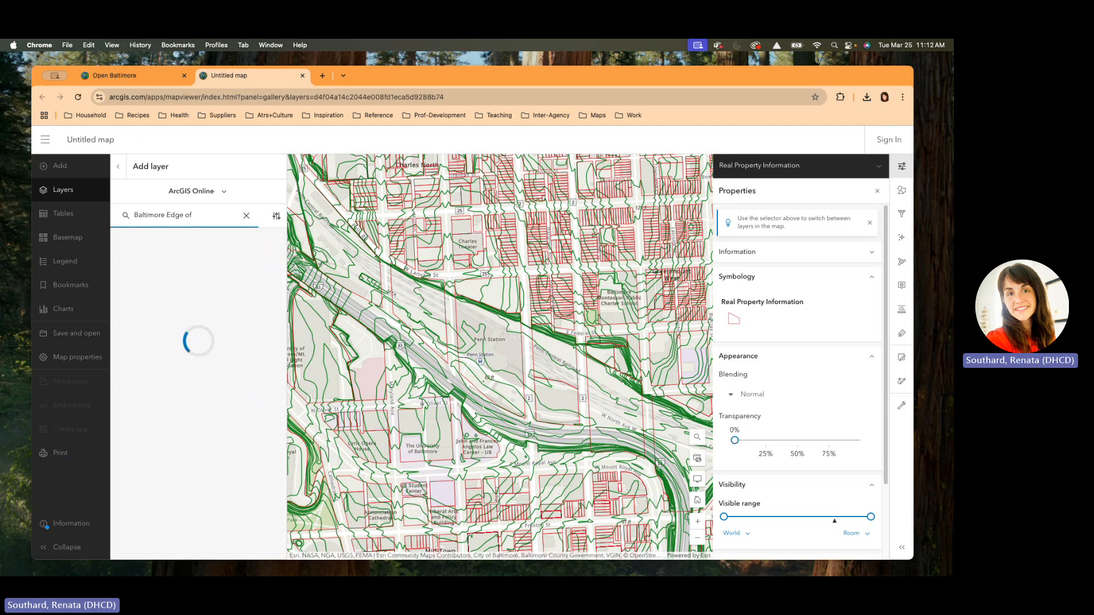
text( Pave)
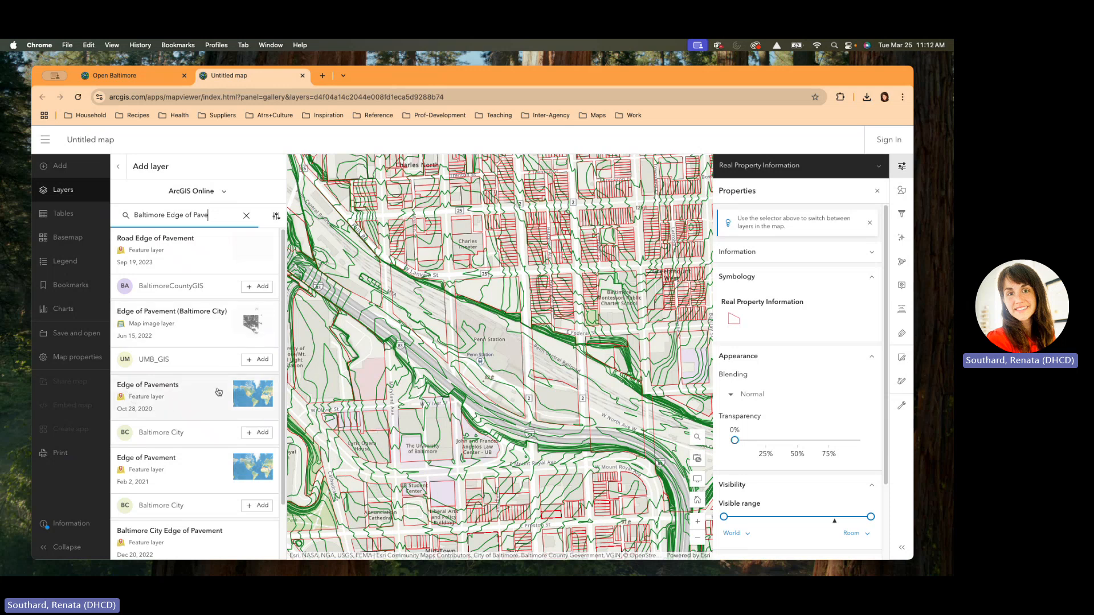
click(261, 431)
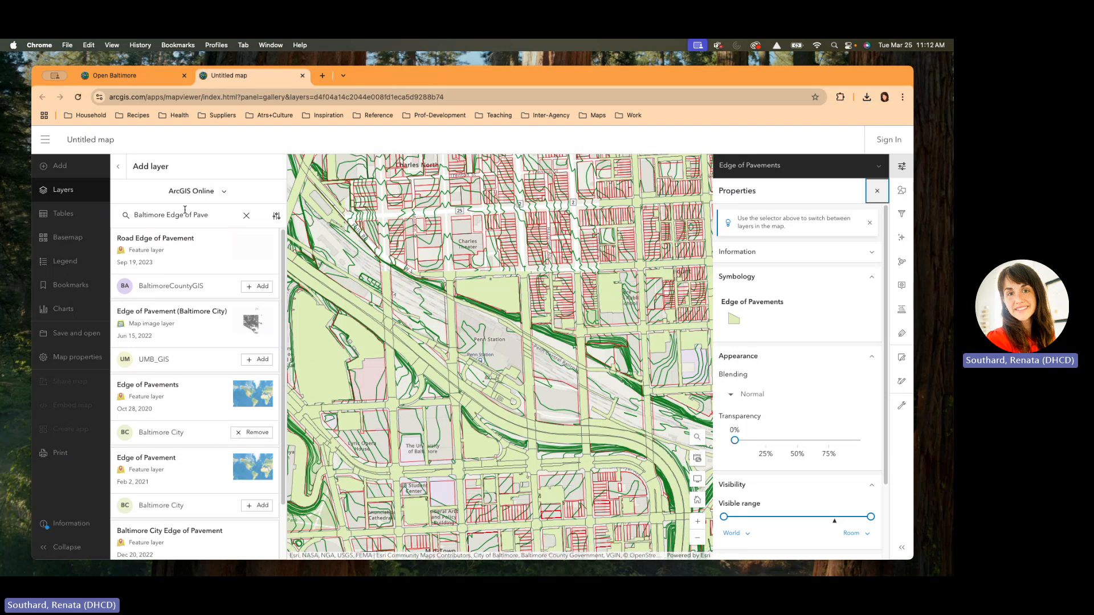
click(210, 214)
drag(211, 215, 167, 214)
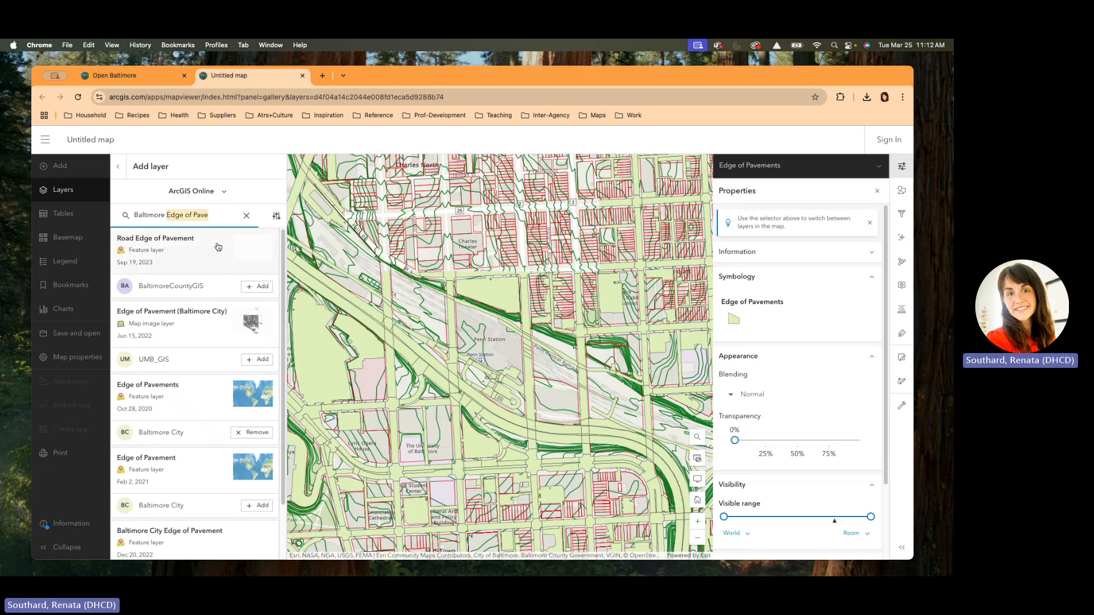
Step: Search 'Building Foot', add the Buildings Footprint layer, and clear the search box
text(Building )
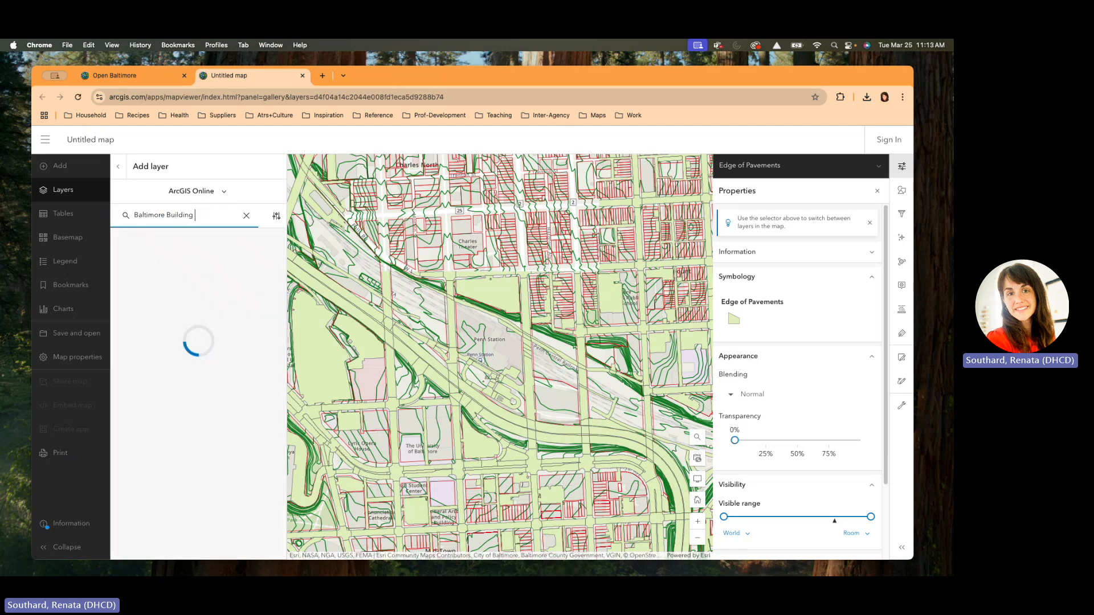
text(Foot)
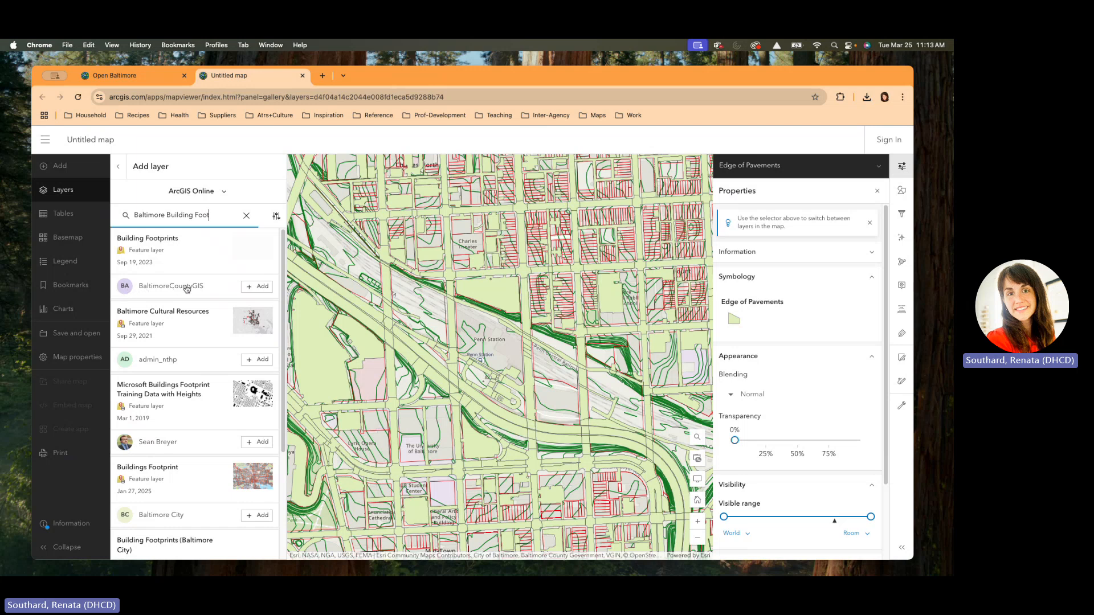
scroll(251, 388, down, 2)
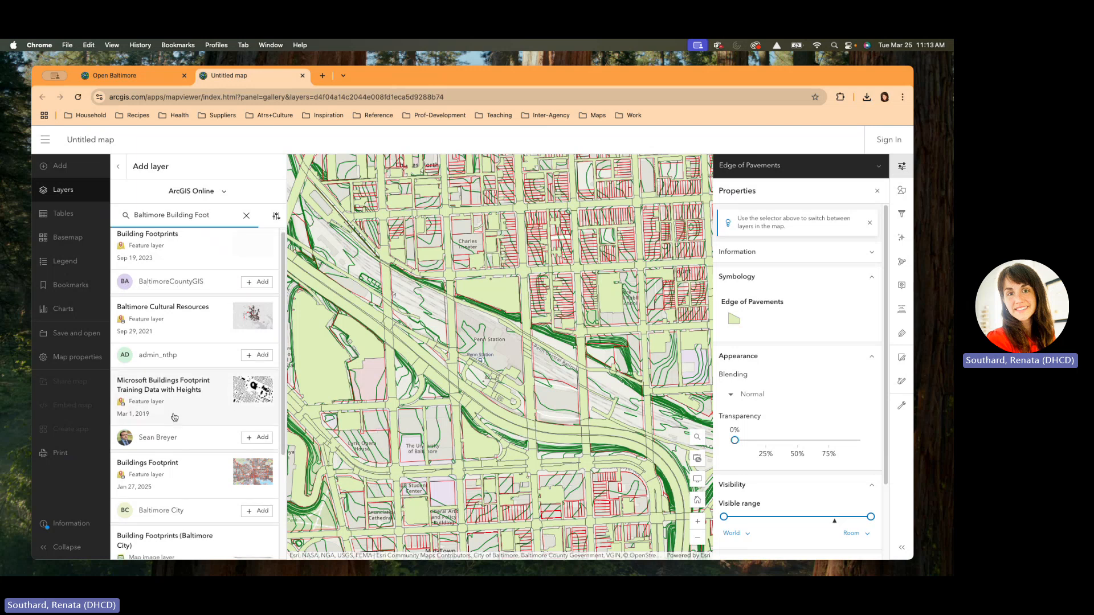
click(263, 444)
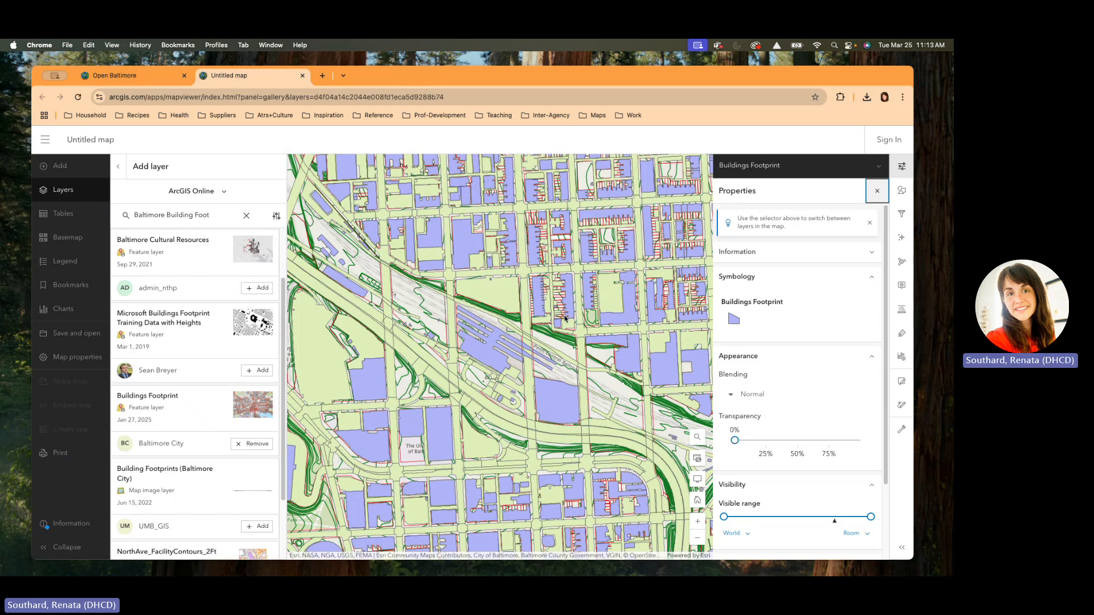
click(247, 217)
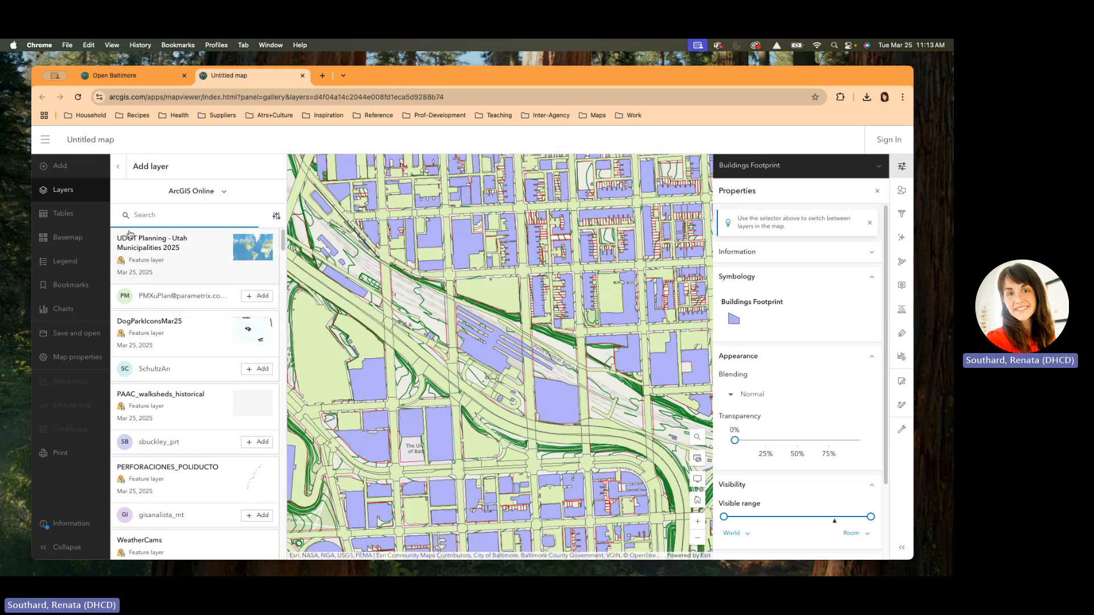
Step: Open the Print panel and enable Set scale under Advanced options
click(118, 166)
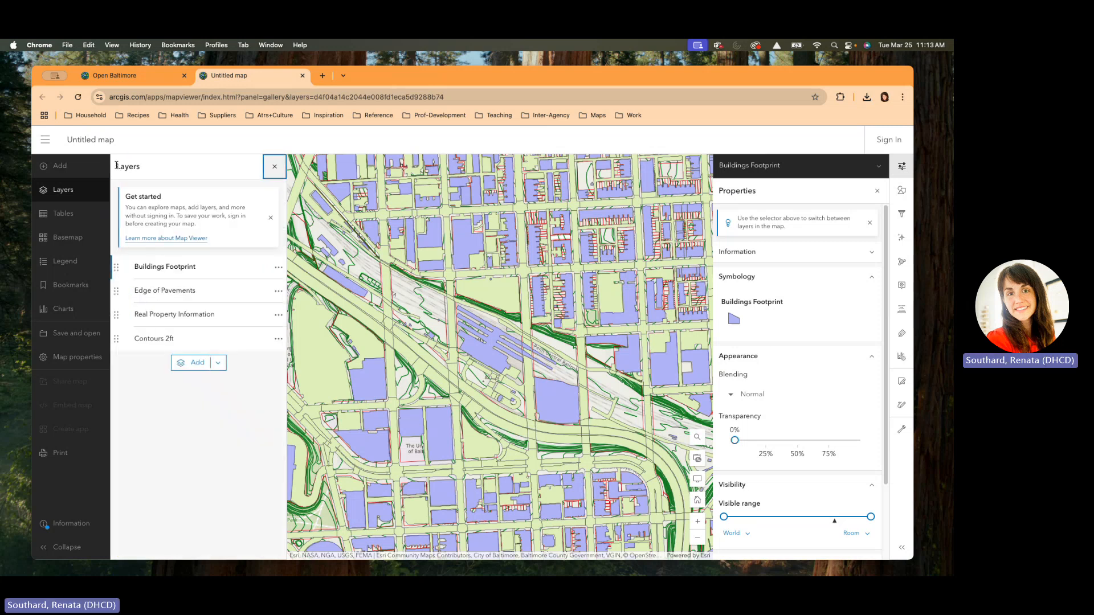
click(57, 456)
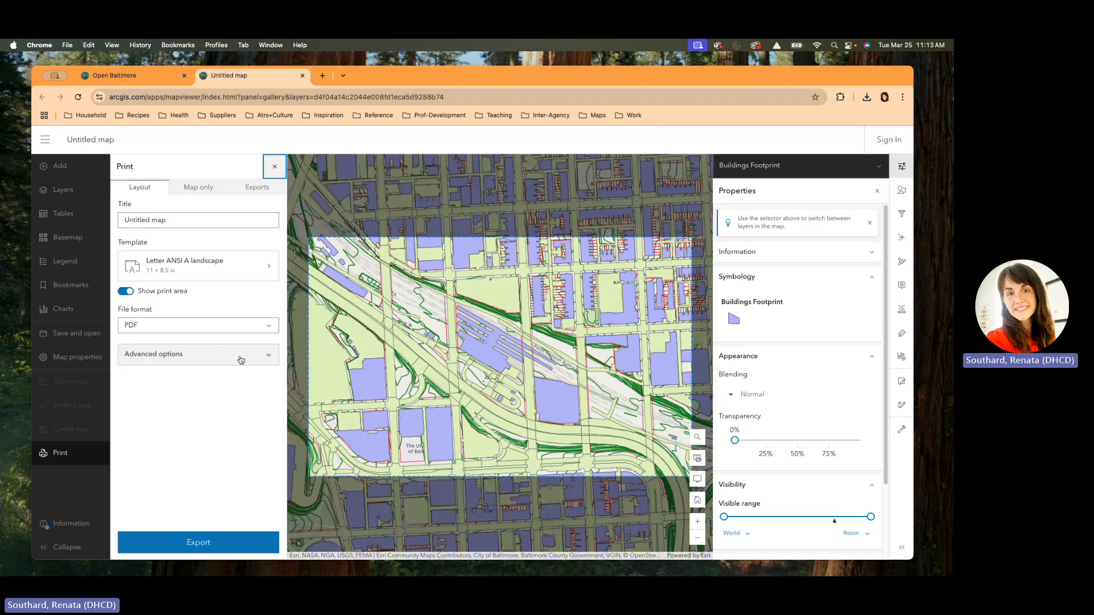
click(270, 357)
click(131, 380)
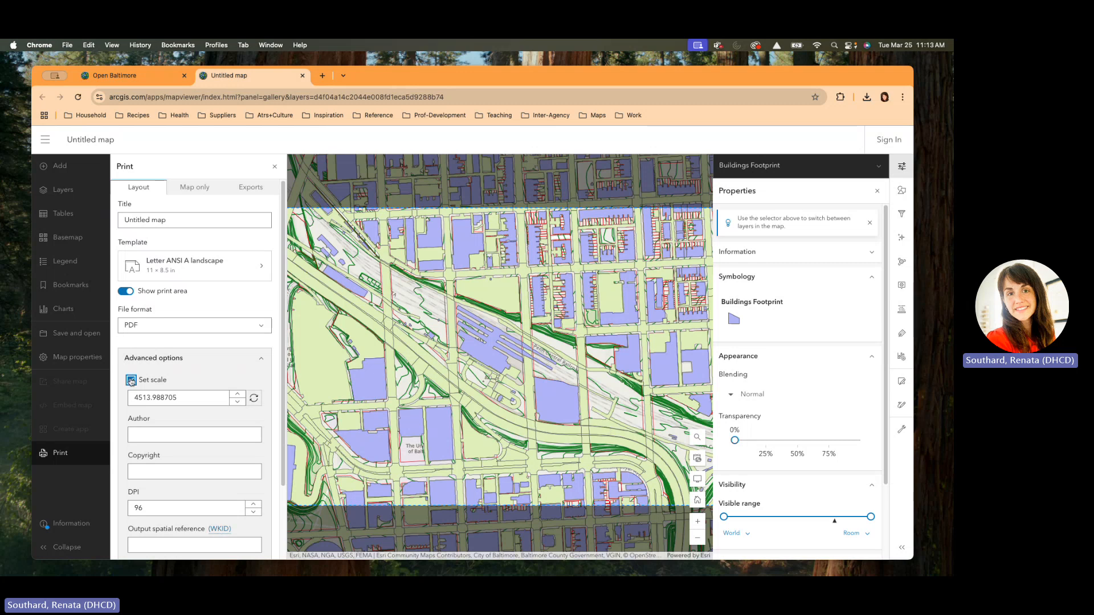
Step: Set the print scale to 3600 and turn on Include legend
drag(187, 401, 121, 399)
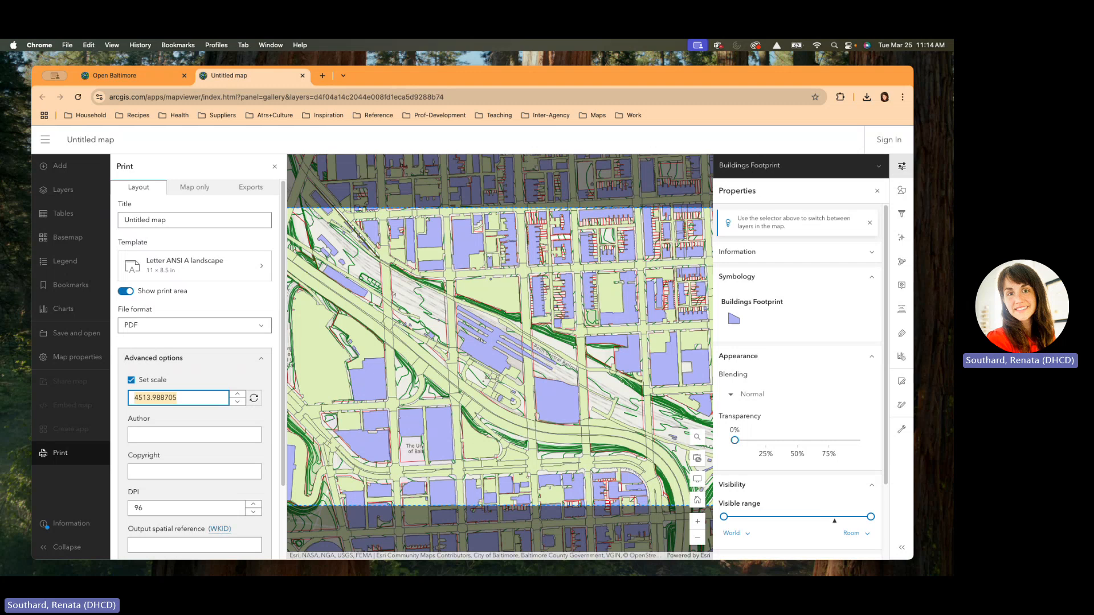
text(300)
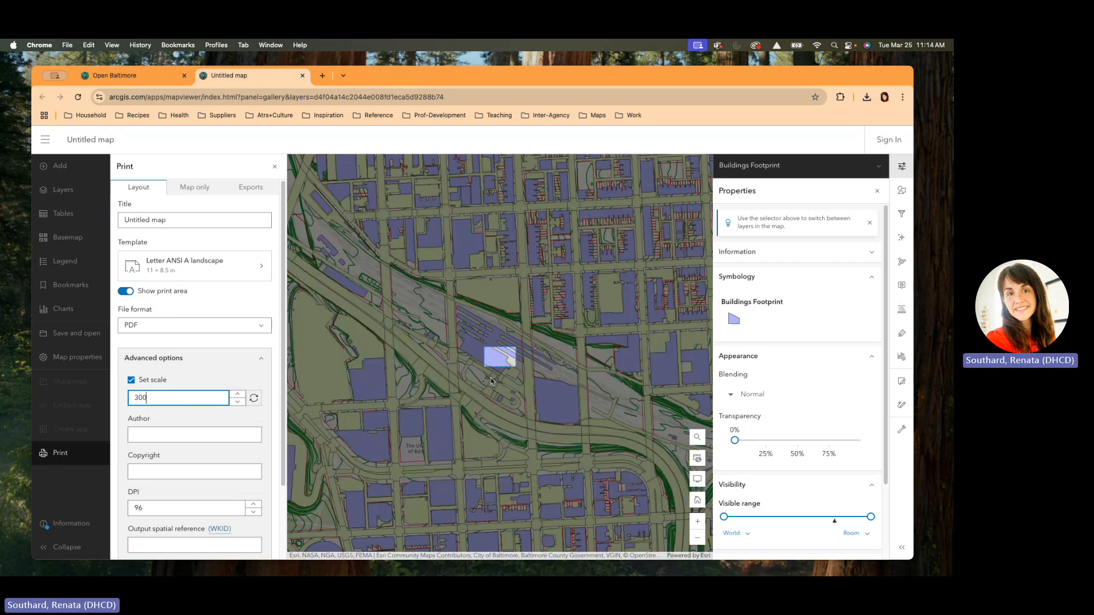
drag(164, 399, 137, 399)
text(33600)
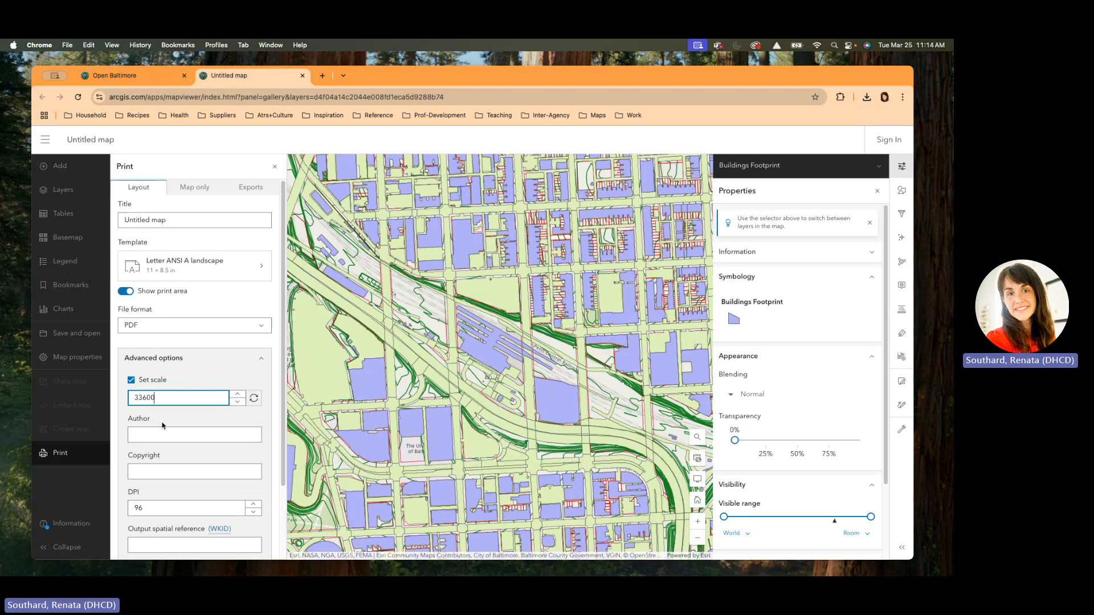
key(super+a)
text(3)
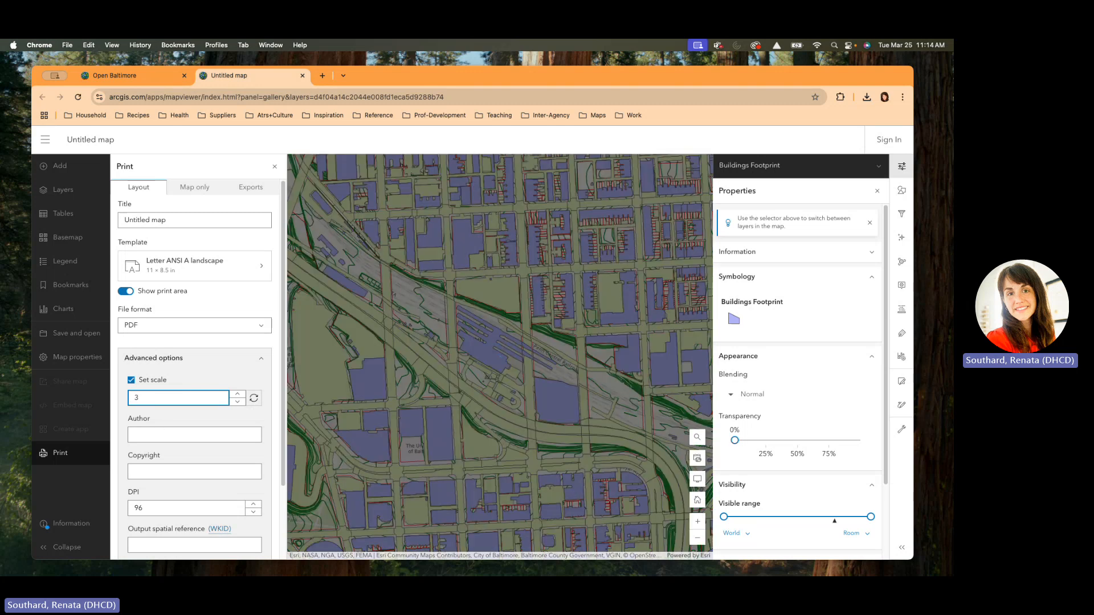
text(600)
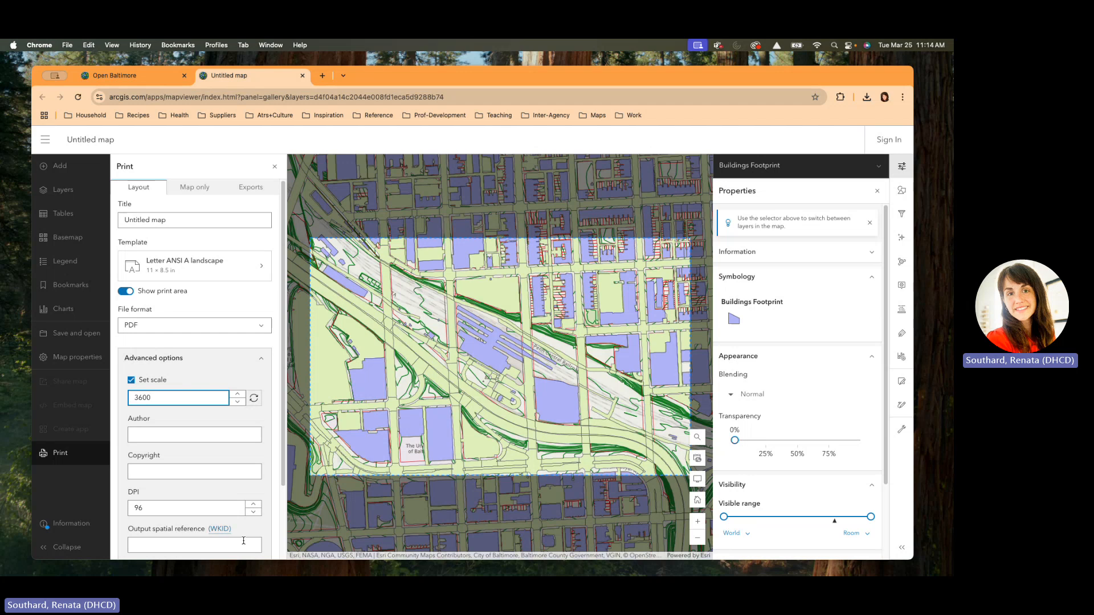
scroll(222, 494, down, 1)
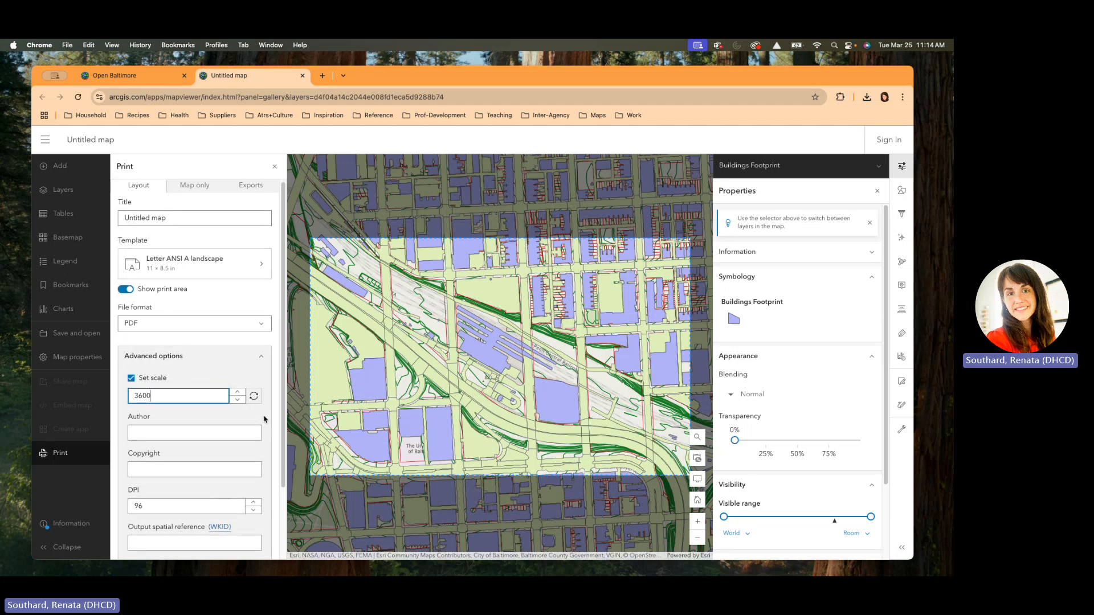
click(199, 412)
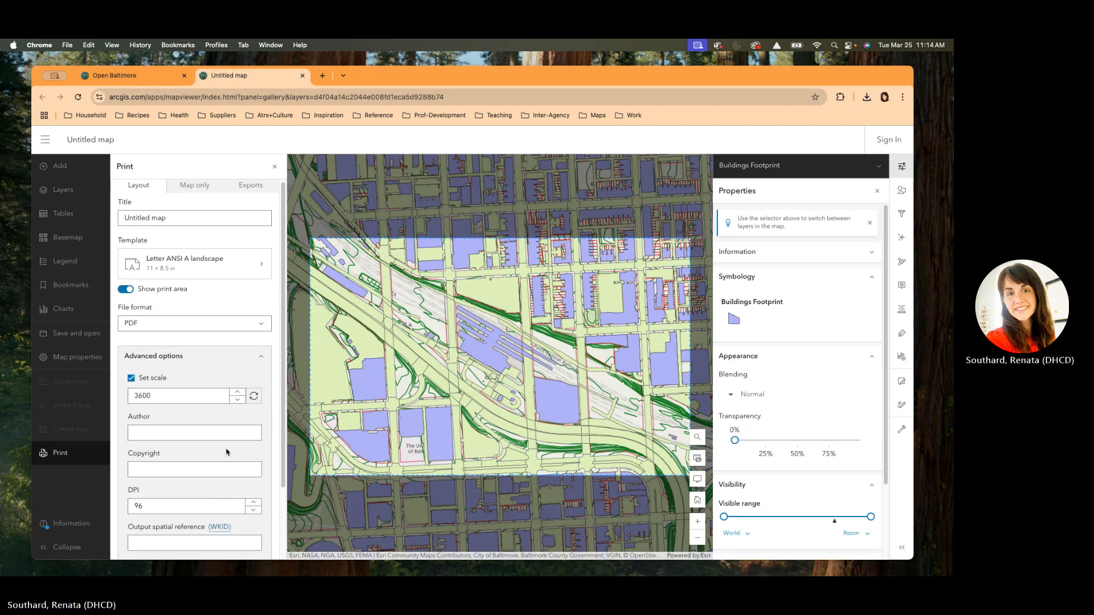
scroll(225, 453, down, 5)
click(132, 477)
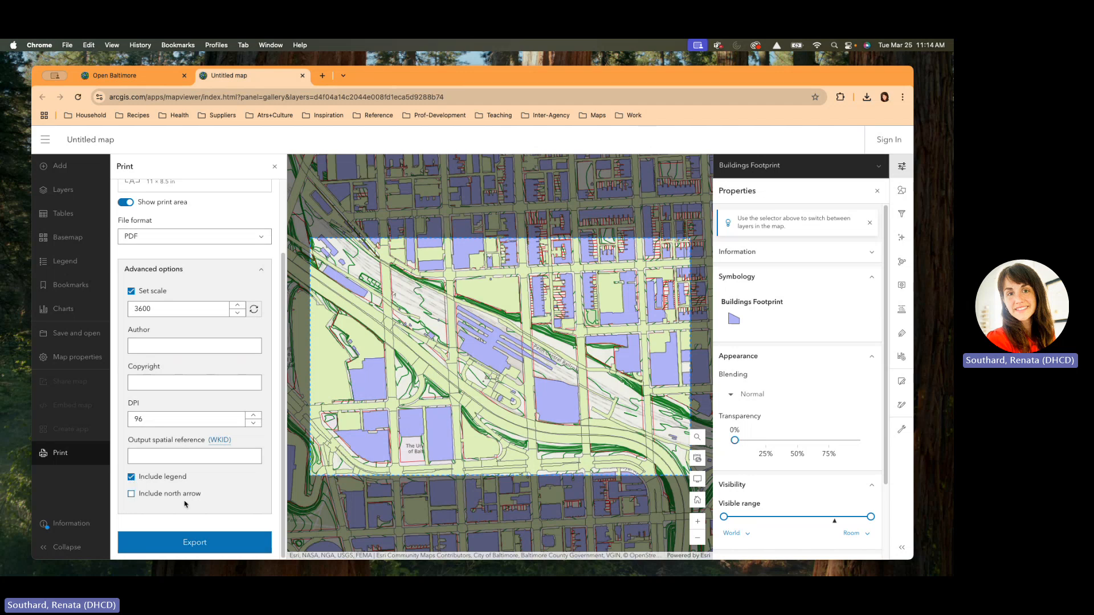
Step: Export the layout as Untitled map.pdf and open it in a new tab
click(208, 545)
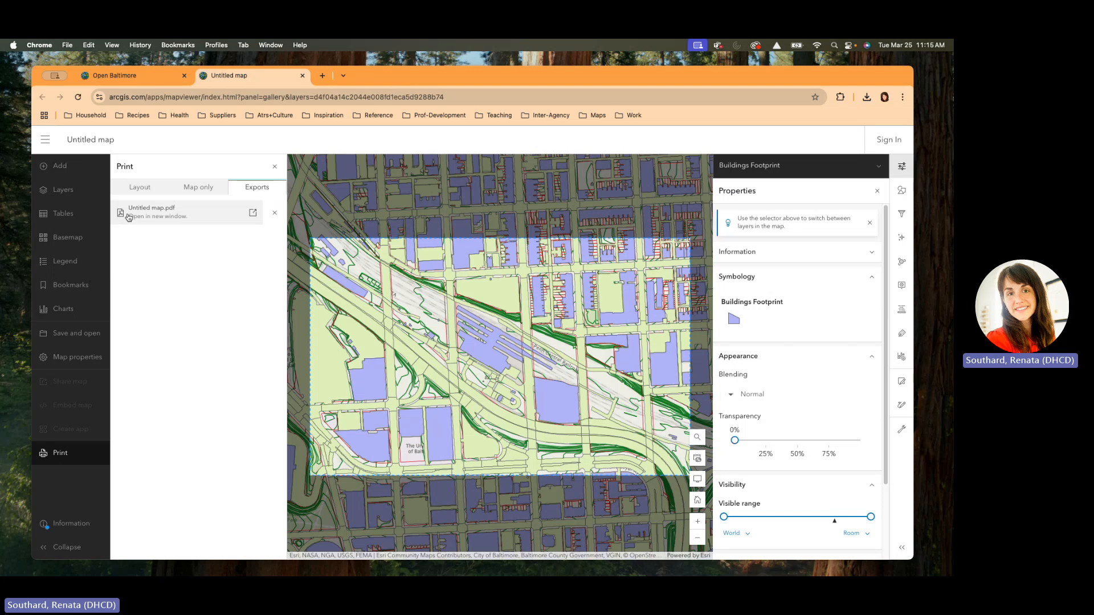
click(249, 214)
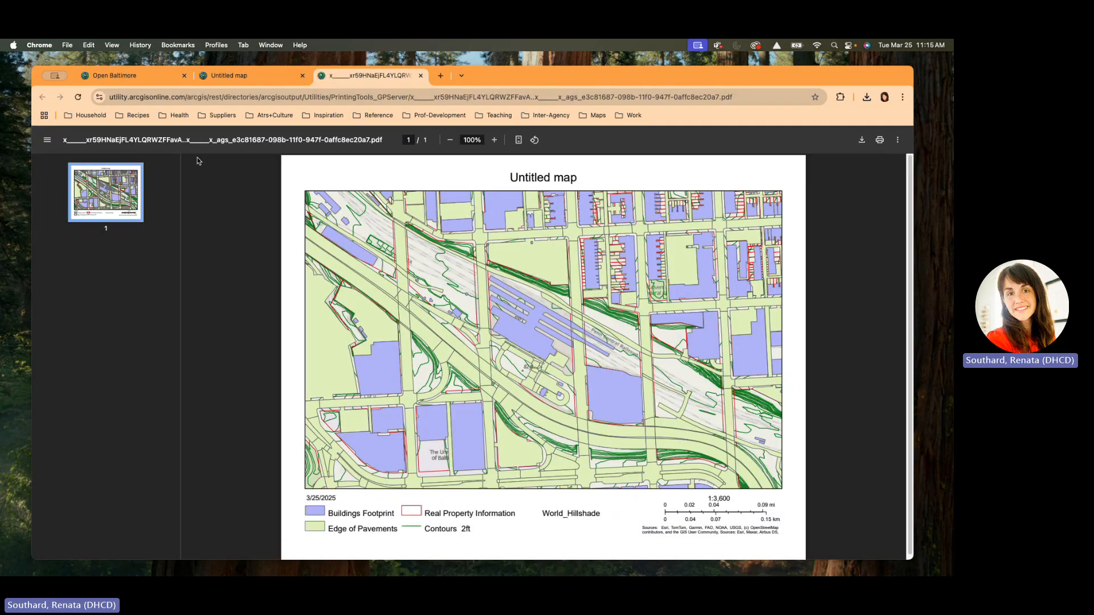
Step: Save the PDF to the Desktop as Map-Penn_1-300.pdf
click(863, 141)
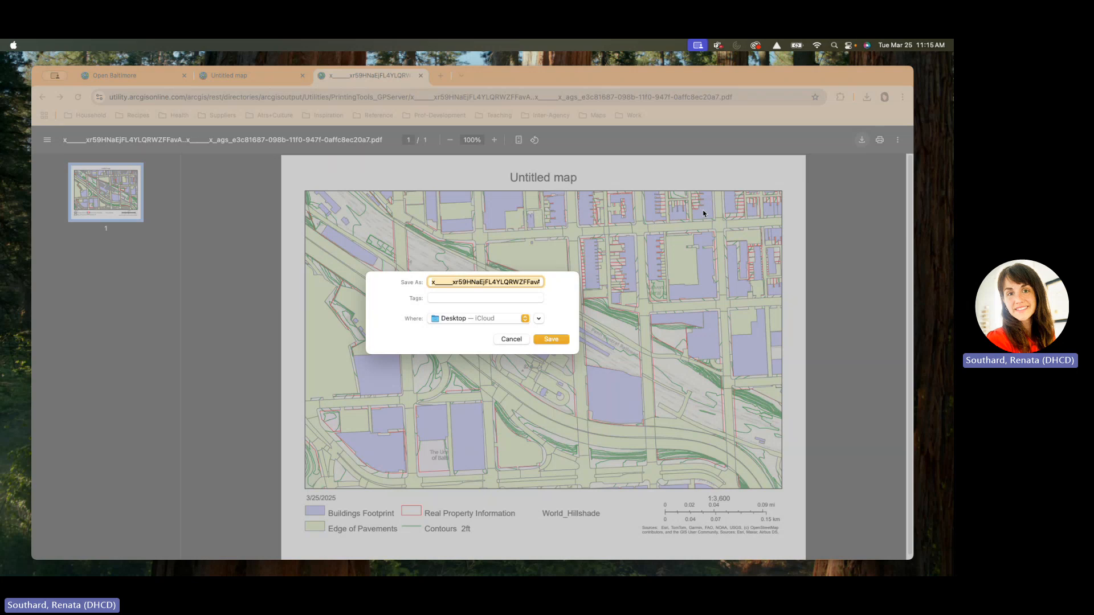
text(Map=.pdf)
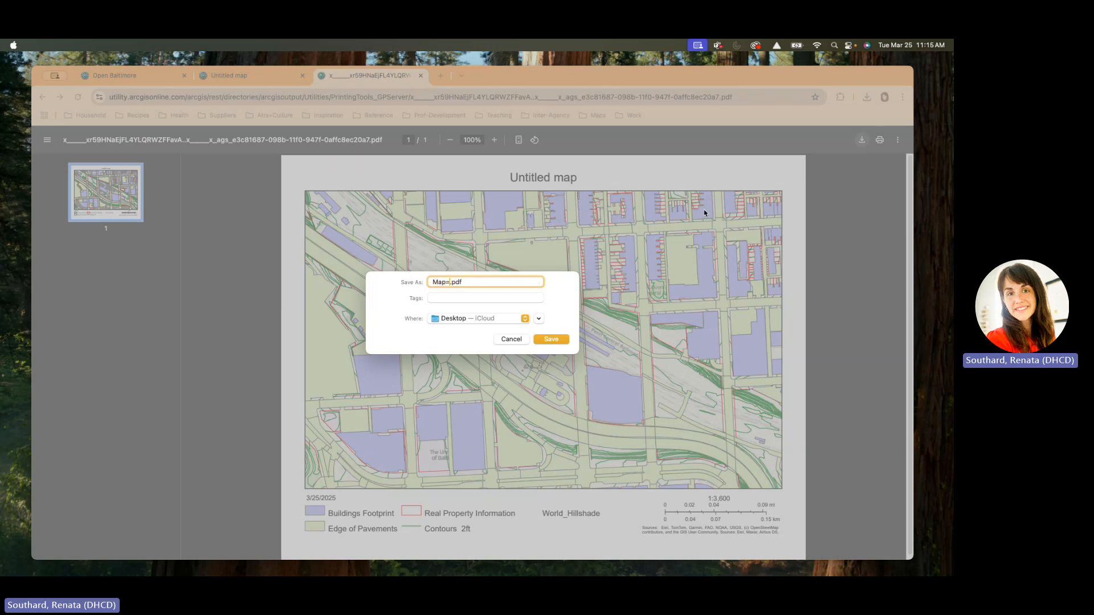
key(BackSpace)
text(_)
key(BackSpace)
text(-Penn_1-300)
click(558, 342)
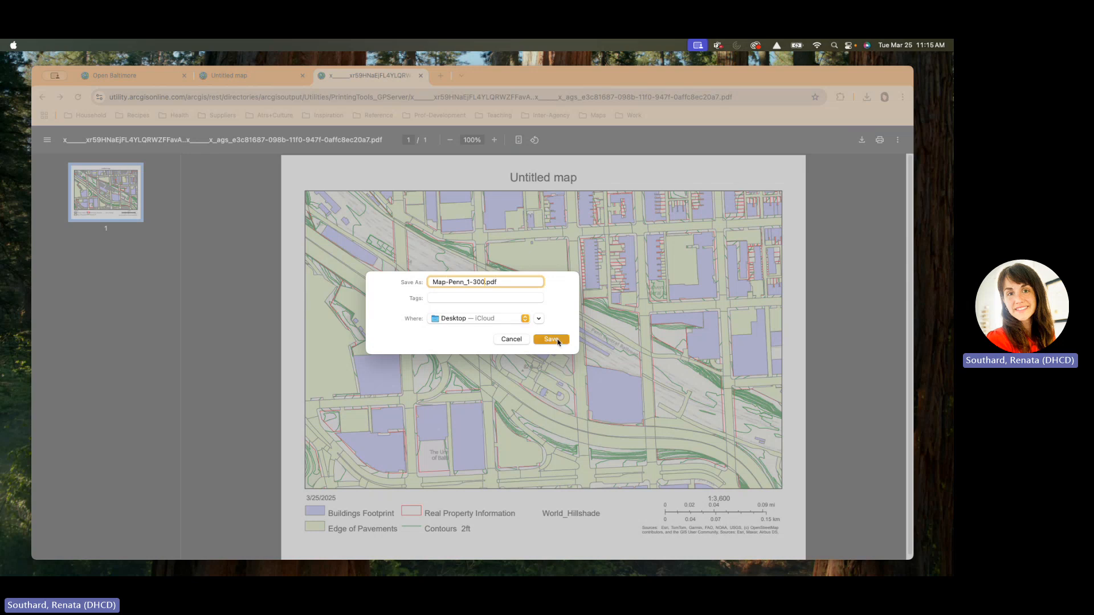